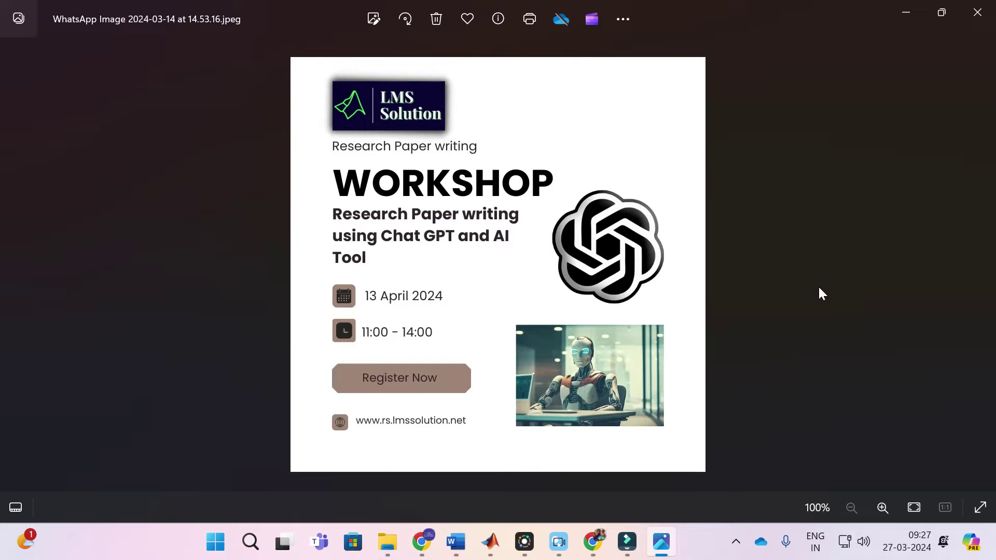
Switch to the browser, go to the LMS AI home page and open its ChatBot template
{"action": "key", "text": "alt+Tab"}
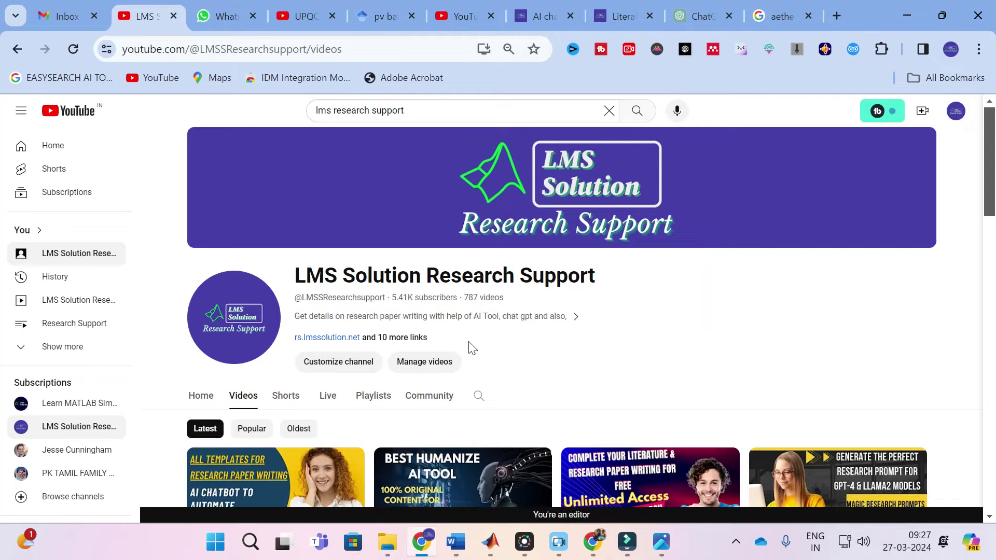
{"action": "left_click", "coordinate": [539, 16]}
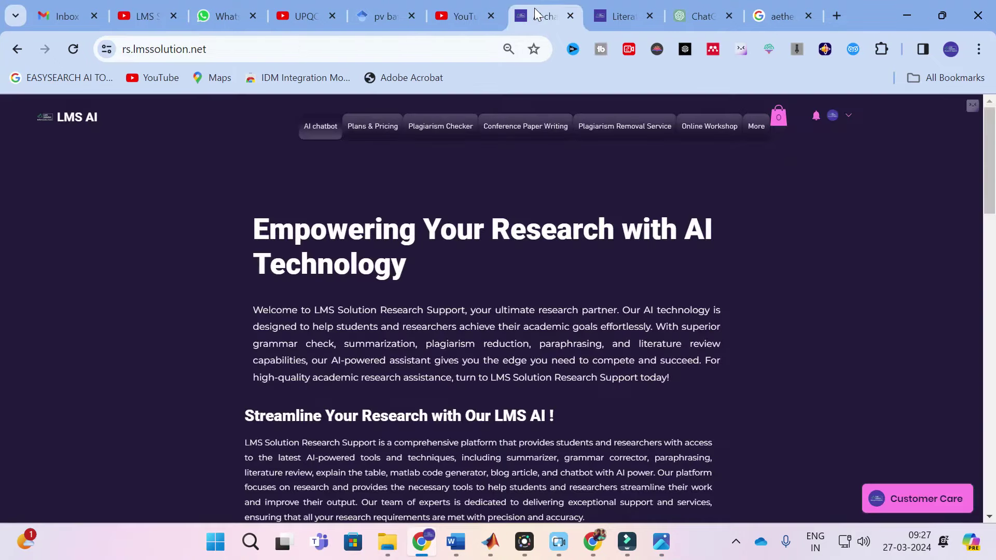
{"action": "scroll", "coordinate": [207, 234], "scroll_direction": "down", "scroll_amount": 4}
{"action": "scroll", "coordinate": [207, 232], "scroll_direction": "up", "scroll_amount": 4}
{"action": "scroll", "coordinate": [207, 231], "scroll_direction": "down", "scroll_amount": 5}
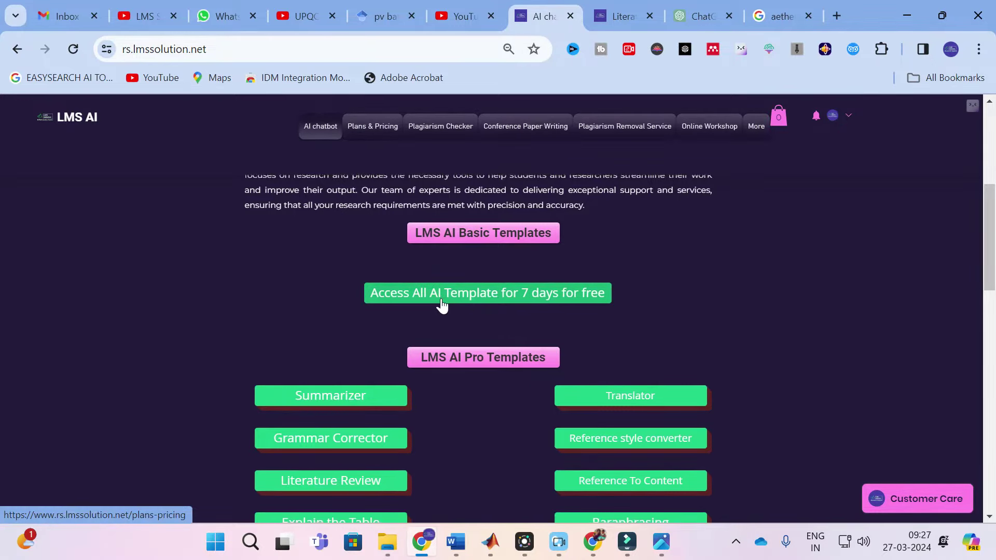
{"action": "scroll", "coordinate": [441, 301], "scroll_direction": "down", "scroll_amount": 3}
{"action": "scroll", "coordinate": [441, 302], "scroll_direction": "down", "scroll_amount": 7}
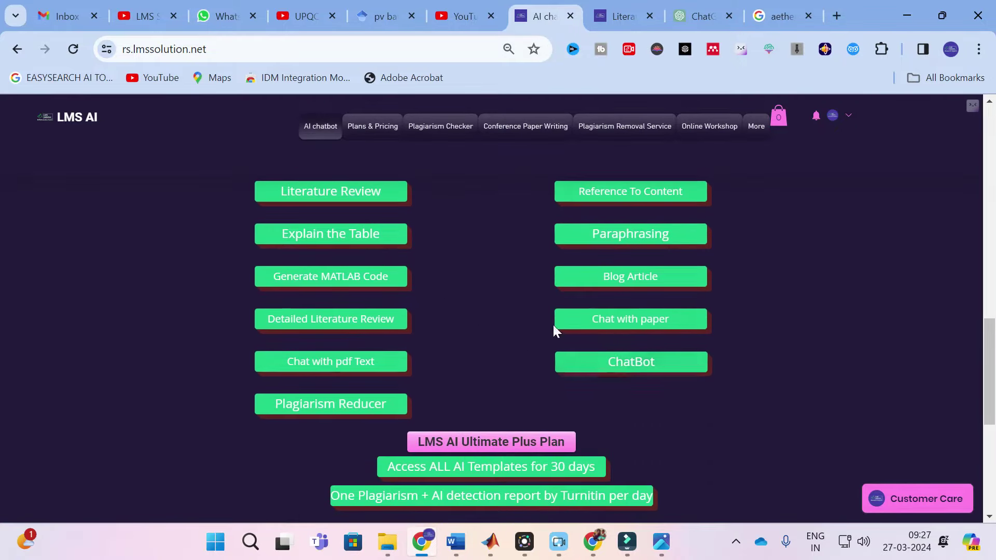
{"action": "left_click", "coordinate": [583, 369]}
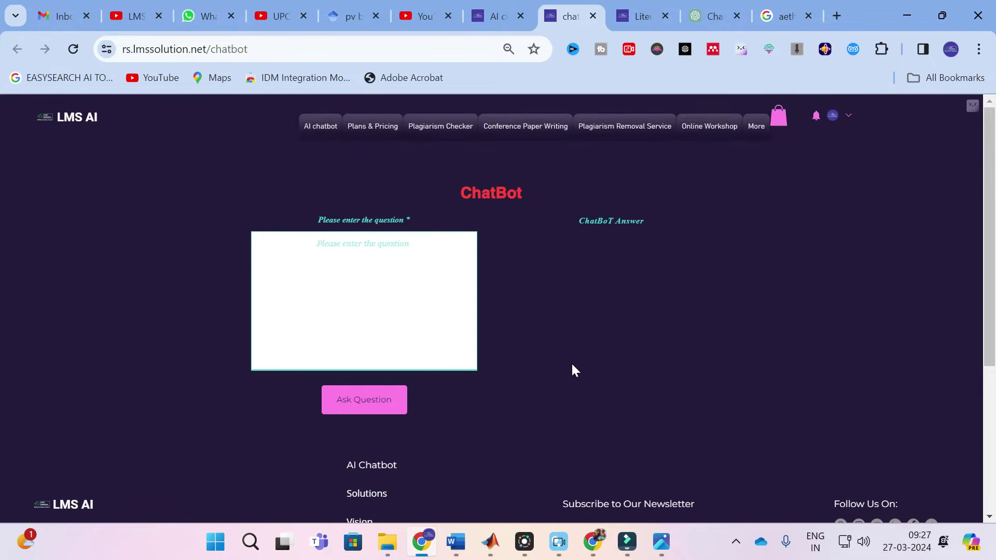
Ask the chatbot "give an introduction for the research paper titled machine learning algorithms for power management in microgrid"
{"action": "left_click", "coordinate": [329, 250]}
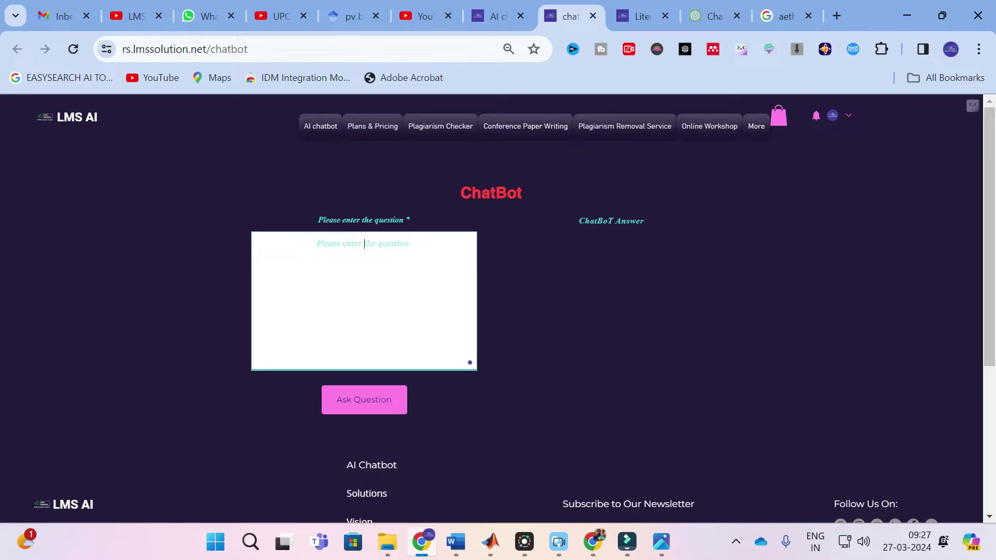
{"action": "scroll", "coordinate": [332, 254], "scroll_direction": "down", "scroll_amount": 5}
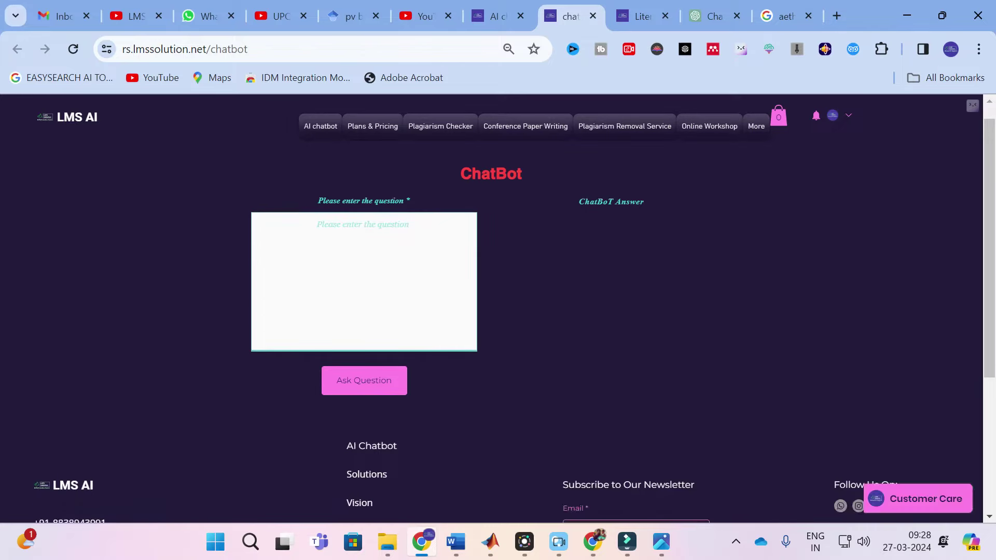
{"action": "scroll", "coordinate": [332, 251], "scroll_direction": "up", "scroll_amount": 5}
{"action": "left_click", "coordinate": [343, 252]}
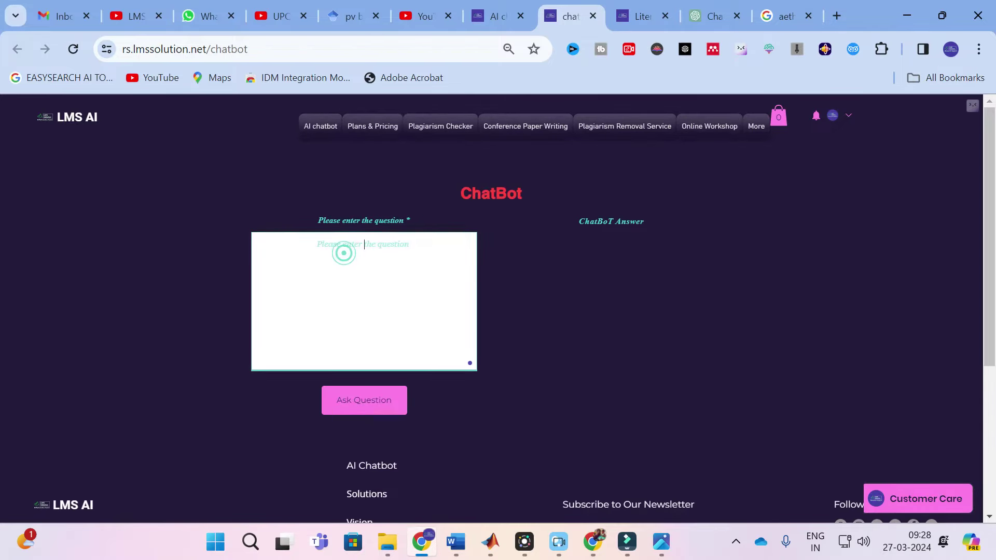
{"action": "type", "text": "give a"}
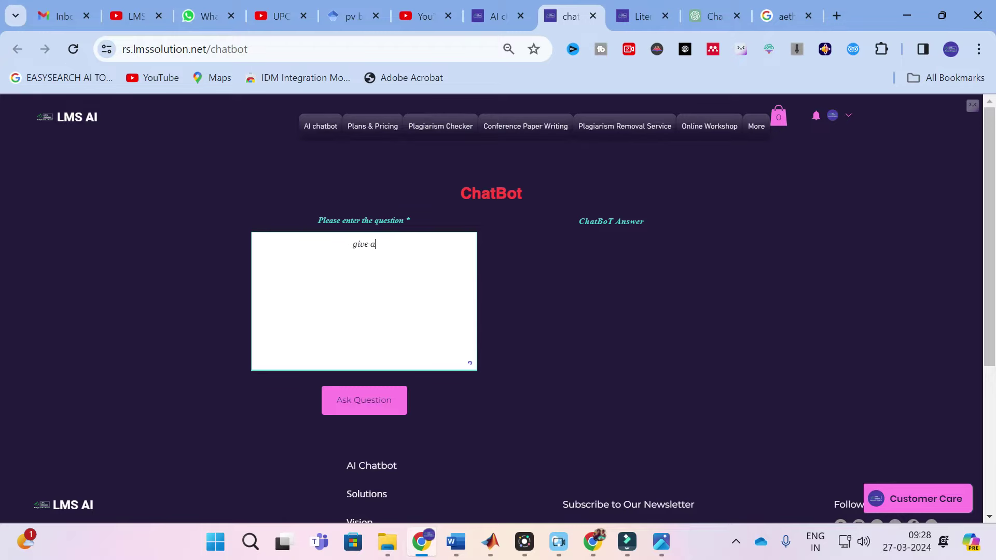
{"action": "type", "text": "n introduc"}
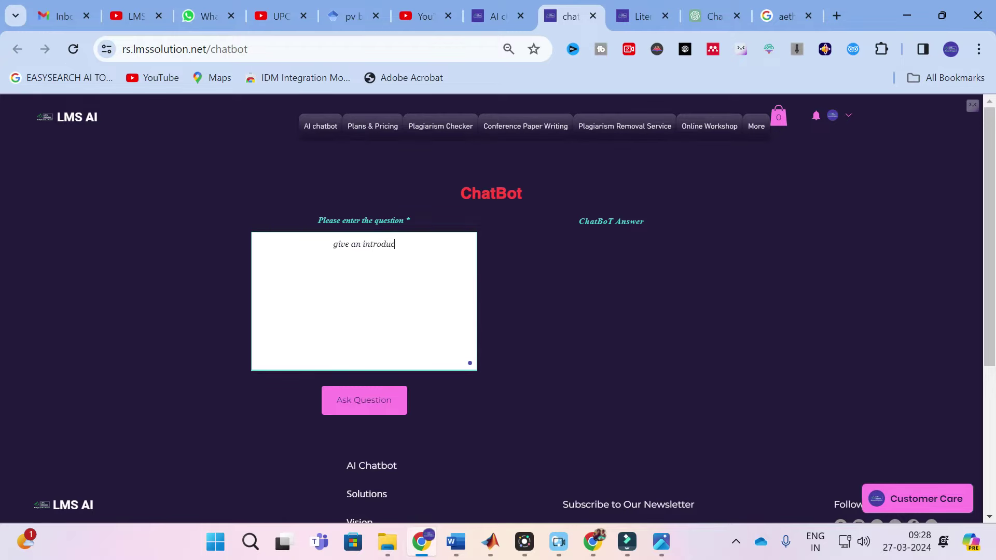
{"action": "type", "text": "tion for the re"}
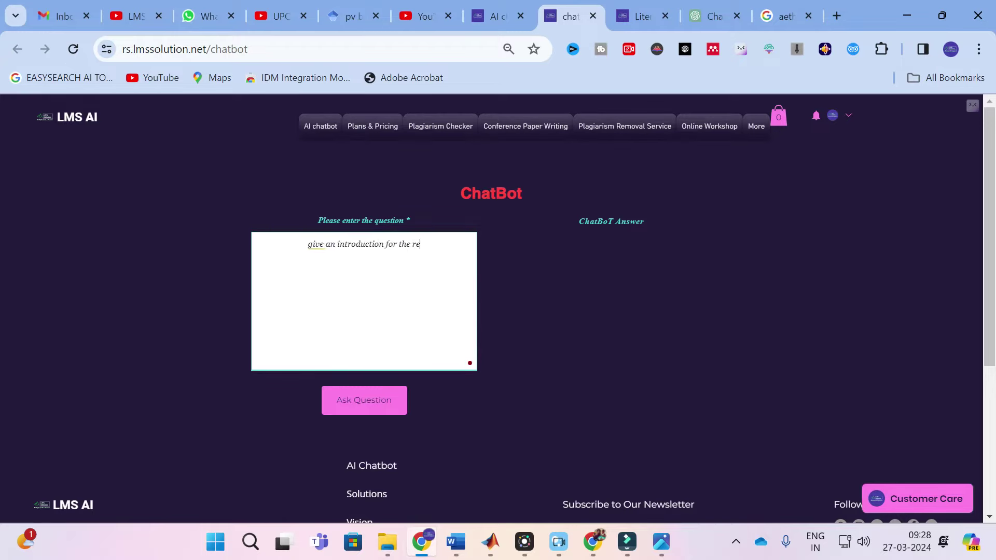
{"action": "type", "text": "search pape"}
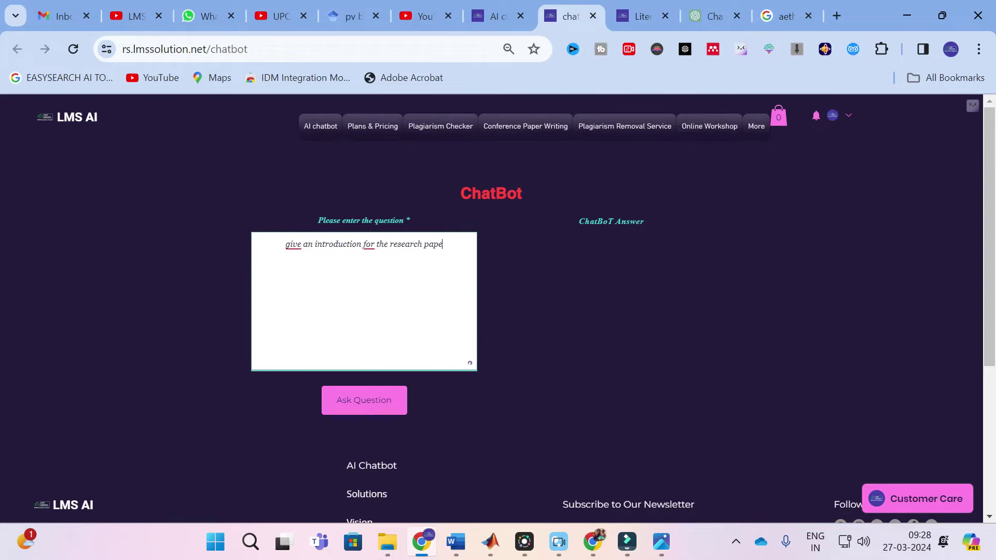
{"action": "type", "text": " rtitles"}
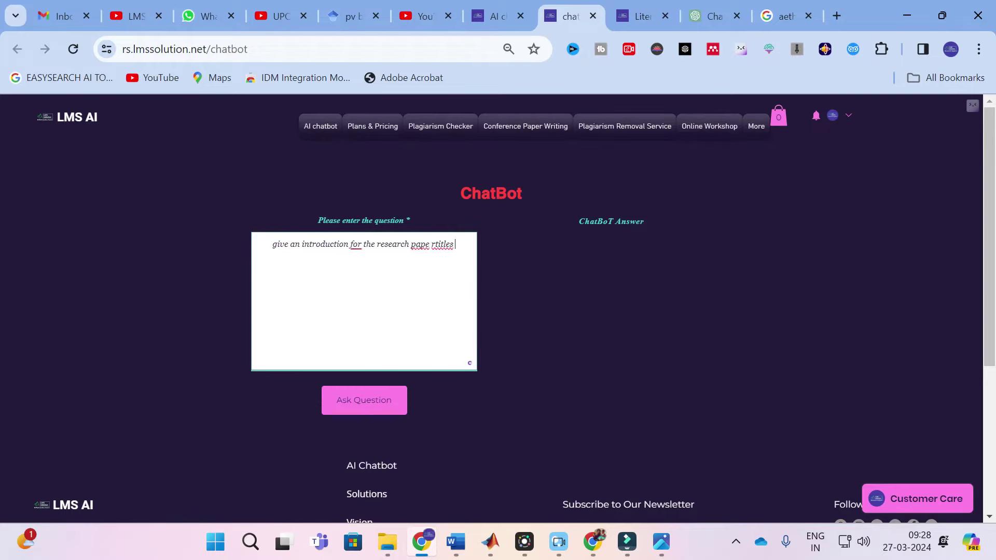
{"action": "key", "text": "BackSpace"}
{"action": "key", "text": "BackSpace"}
{"action": "key", "text": "BackSpace"}
{"action": "key", "text": "BackSpace"}
{"action": "key", "text": "BackSpace"}
{"action": "key", "text": "BackSpace"}
{"action": "key", "text": "BackSpace"}
{"action": "key", "text": "BackSpace"}
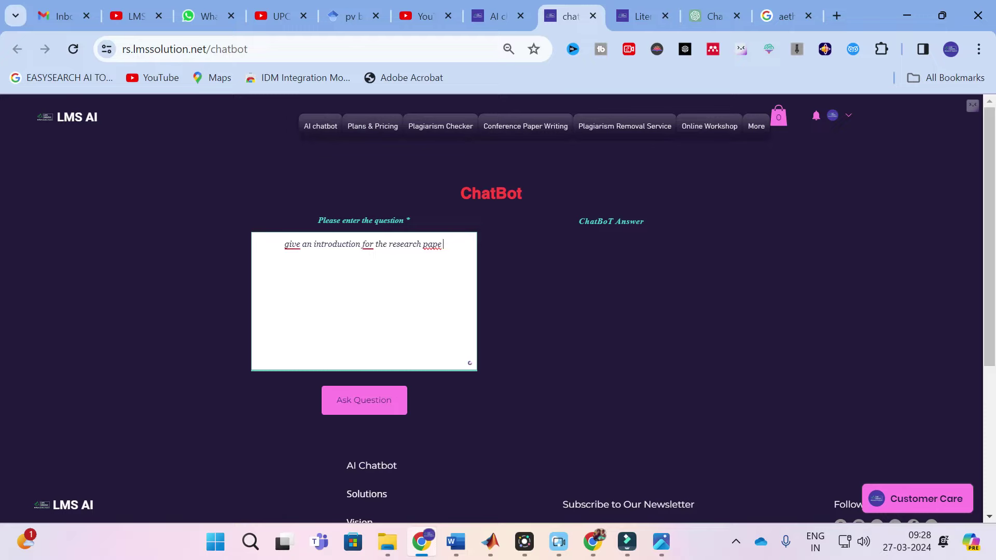
{"action": "type", "text": "r titles"}
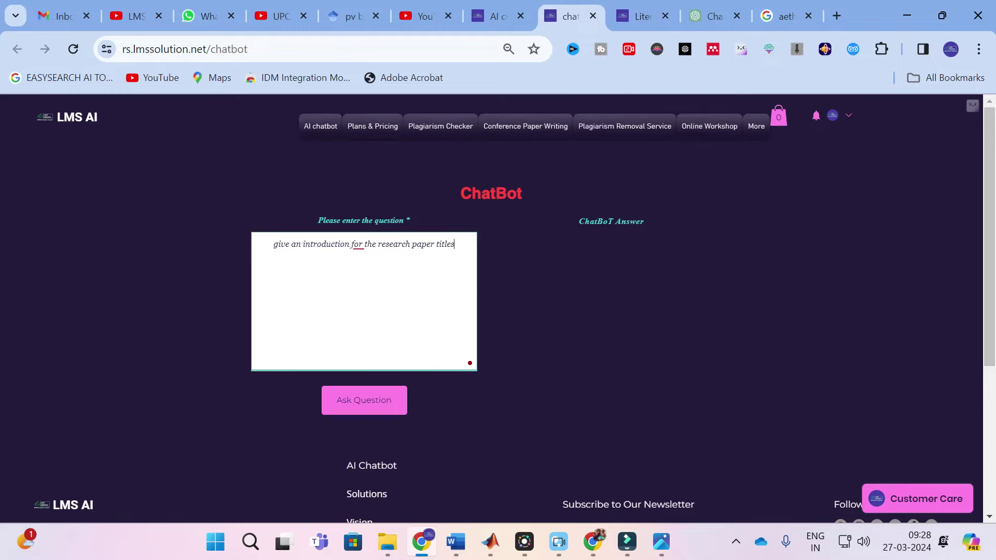
{"action": "key", "text": "BackSpace"}
{"action": "type", "text": "d machin"}
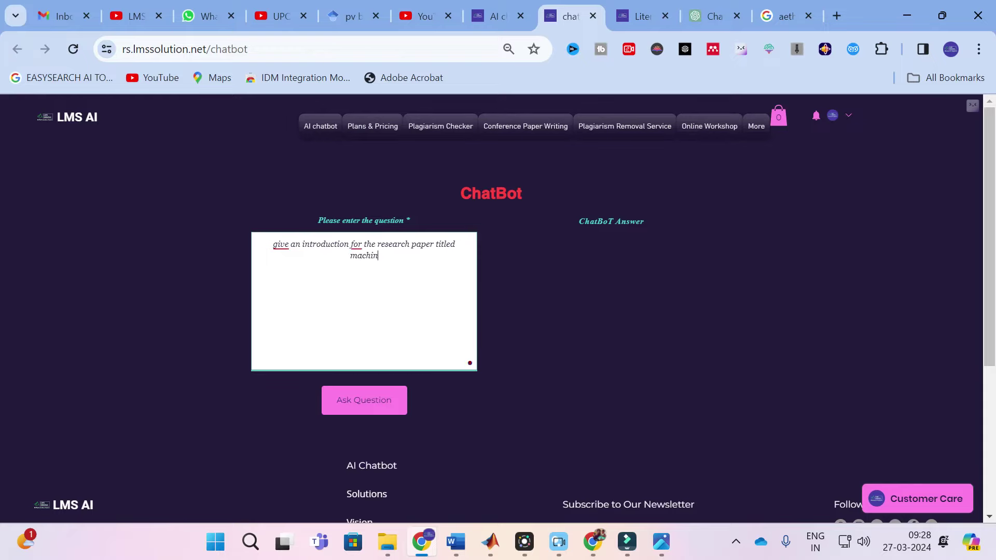
{"action": "type", "text": "e learning algorithms f"}
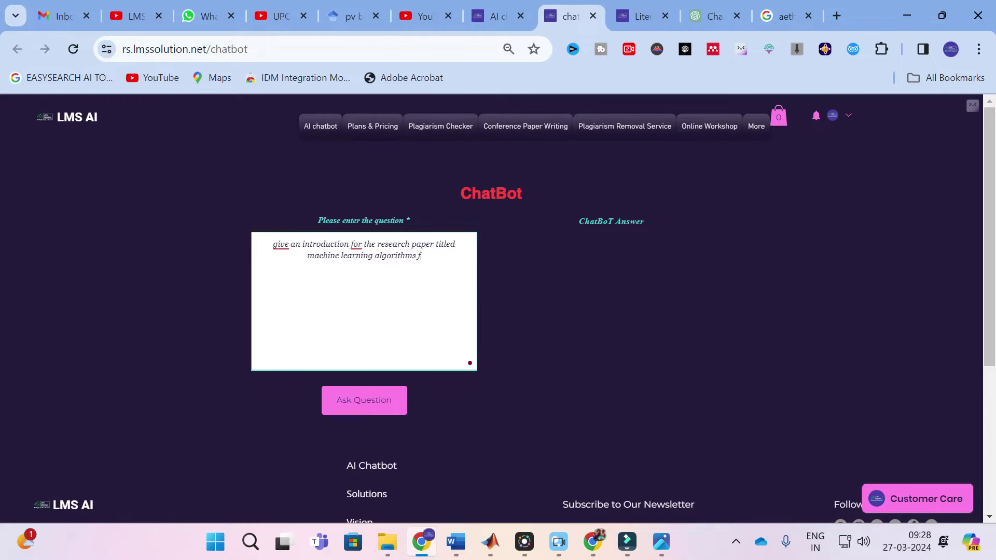
{"action": "type", "text": "or power m"}
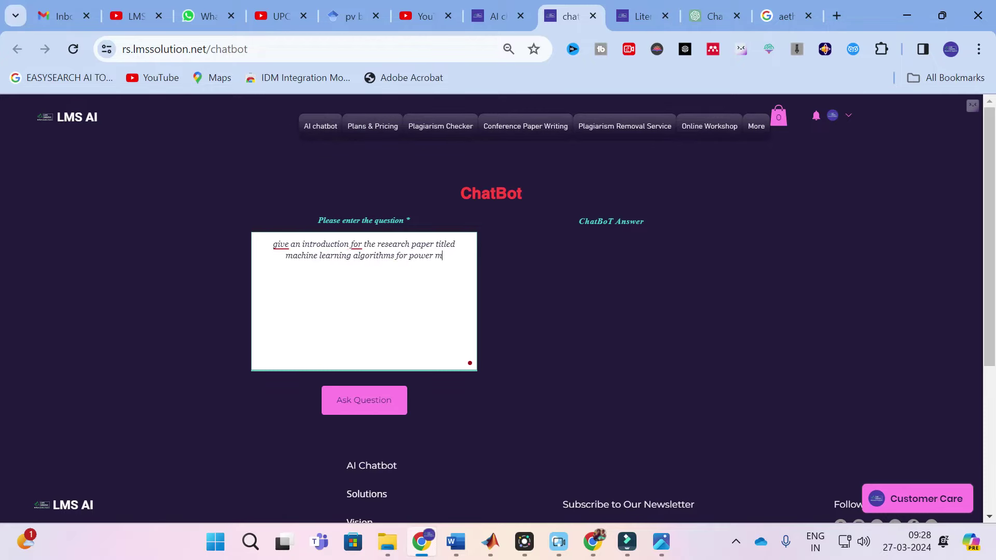
{"action": "type", "text": "anagement in microgri"}
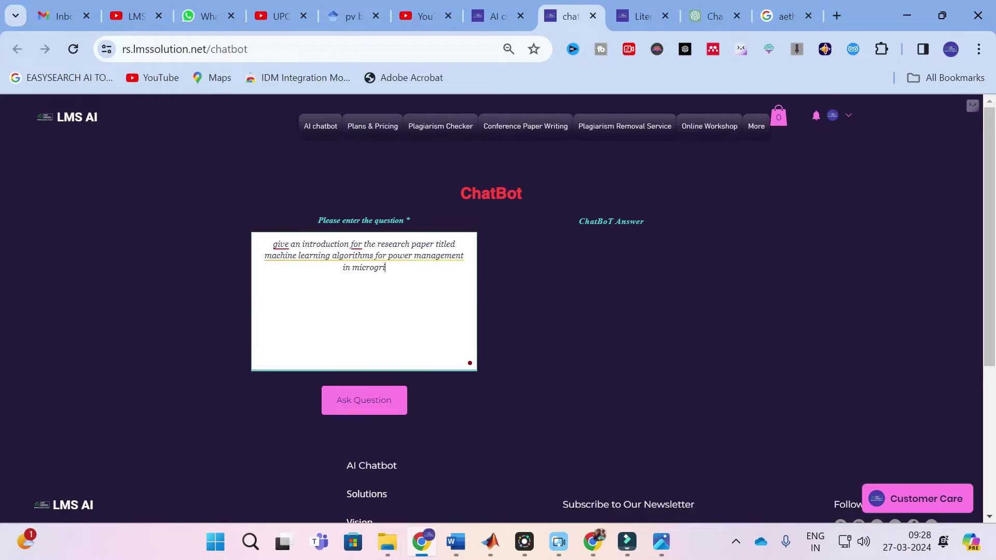
{"action": "type", "text": "d"}
{"action": "left_click", "coordinate": [347, 406]}
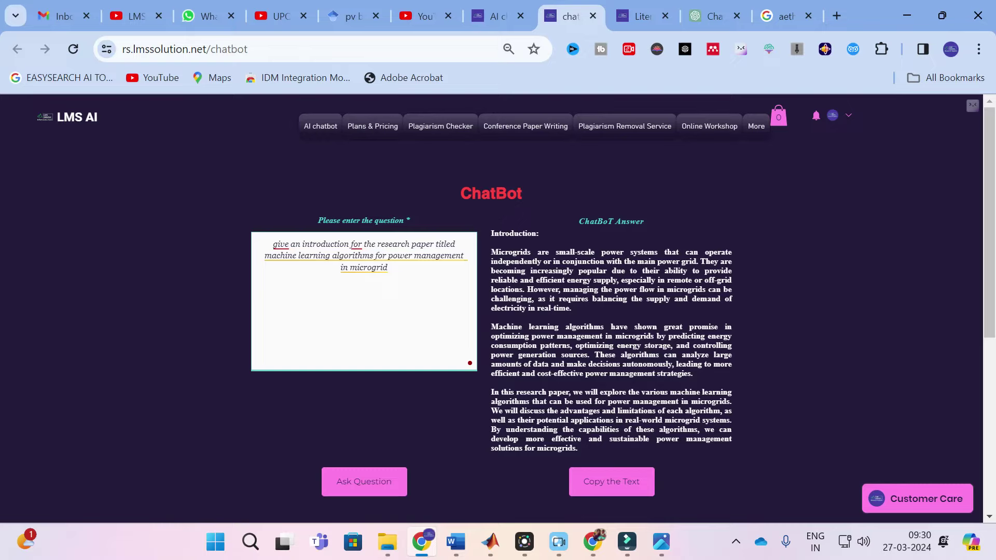
Return to the LMS AI home page and open the Literature Review template from the Ultimate Templates
{"action": "left_click", "coordinate": [486, 5]}
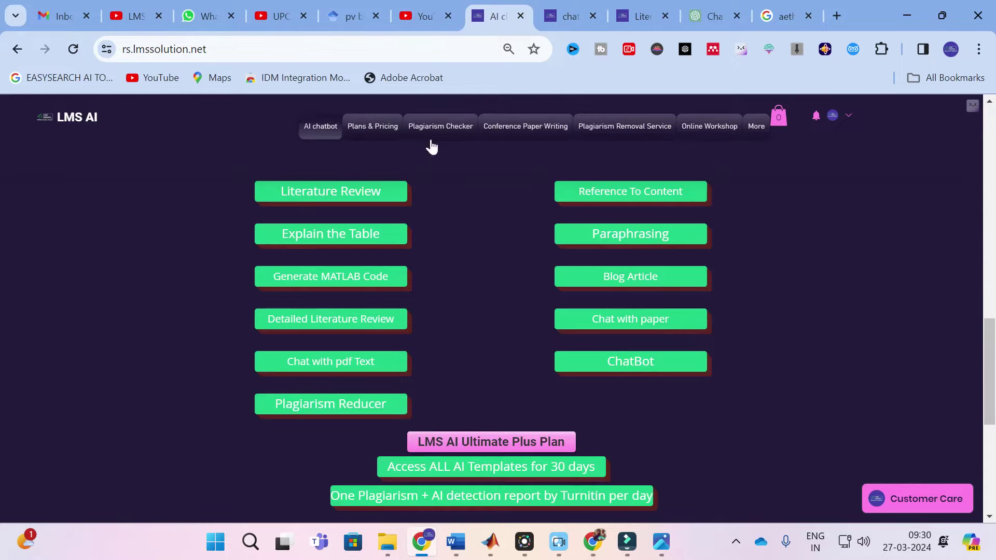
{"action": "scroll", "coordinate": [462, 265], "scroll_direction": "up", "scroll_amount": 3}
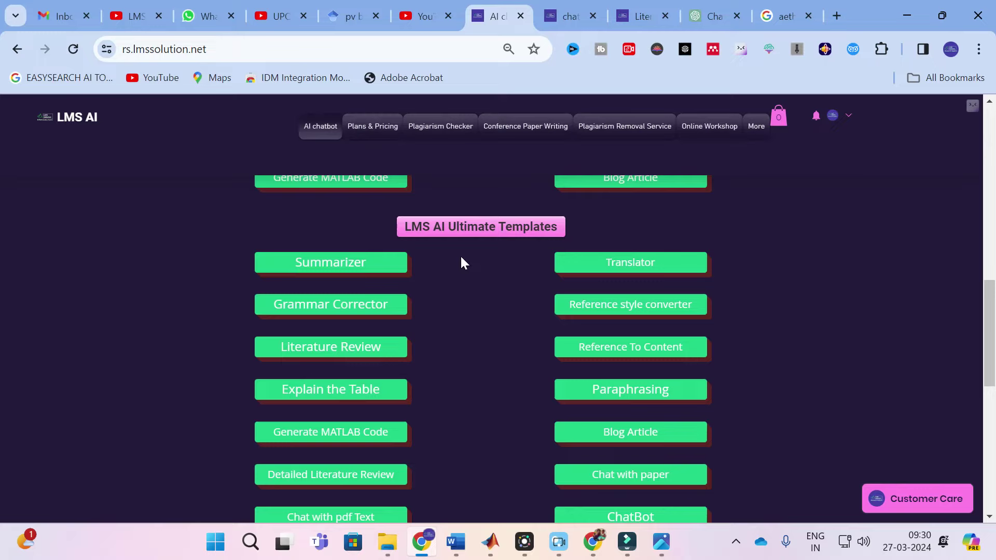
{"action": "scroll", "coordinate": [461, 258], "scroll_direction": "down", "scroll_amount": 2}
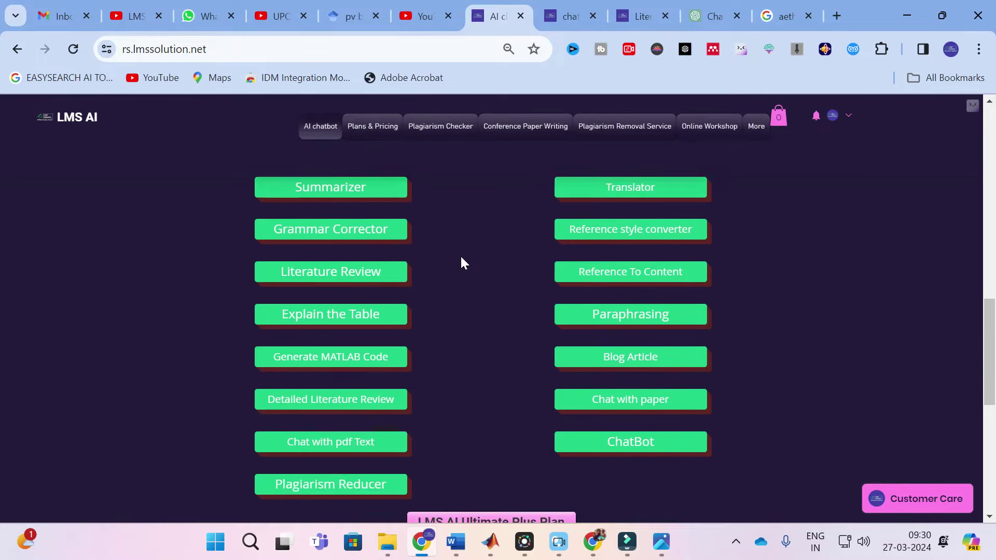
{"action": "left_click", "coordinate": [343, 280]}
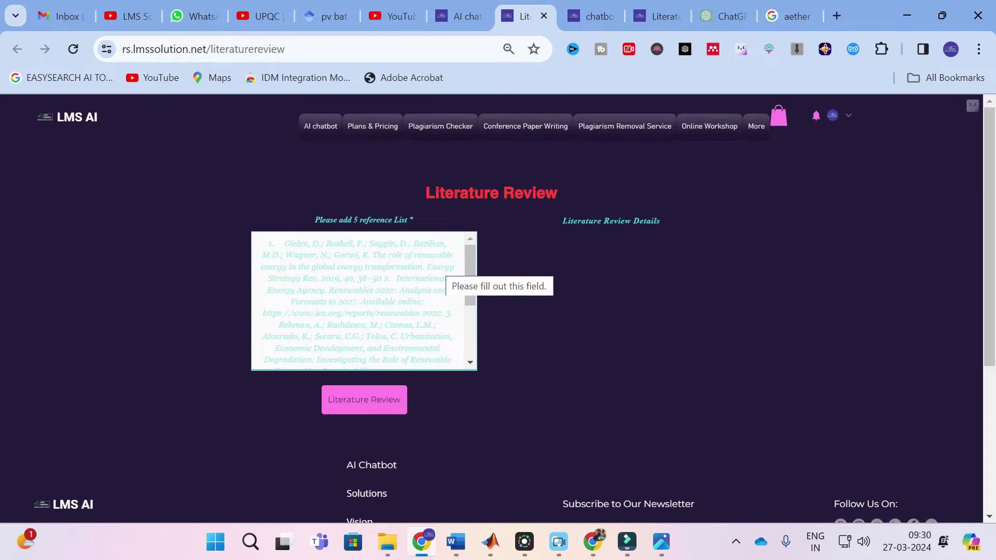
Copy references 6 to 10 from the previously filled Literature Review page into the new one and generate the review
{"action": "left_click", "coordinate": [643, 16]}
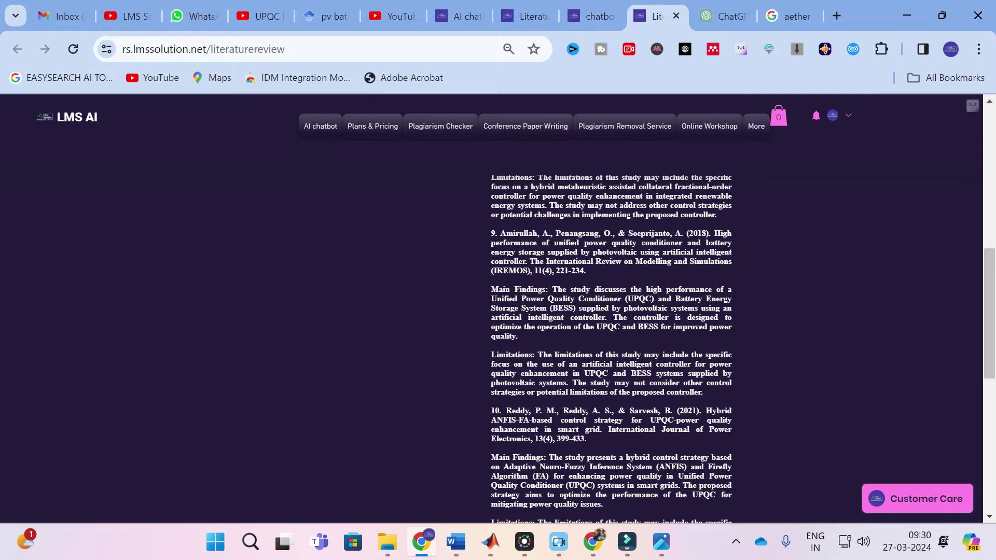
{"action": "scroll", "coordinate": [611, 342], "scroll_direction": "up", "scroll_amount": 10}
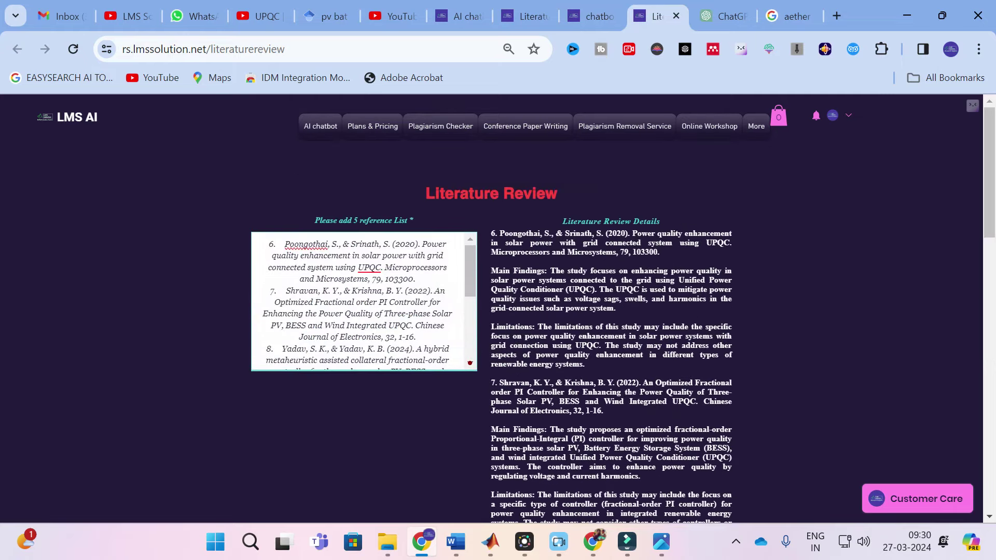
{"action": "left_click_drag", "start_coordinate": [262, 244], "coordinate": [465, 384]}
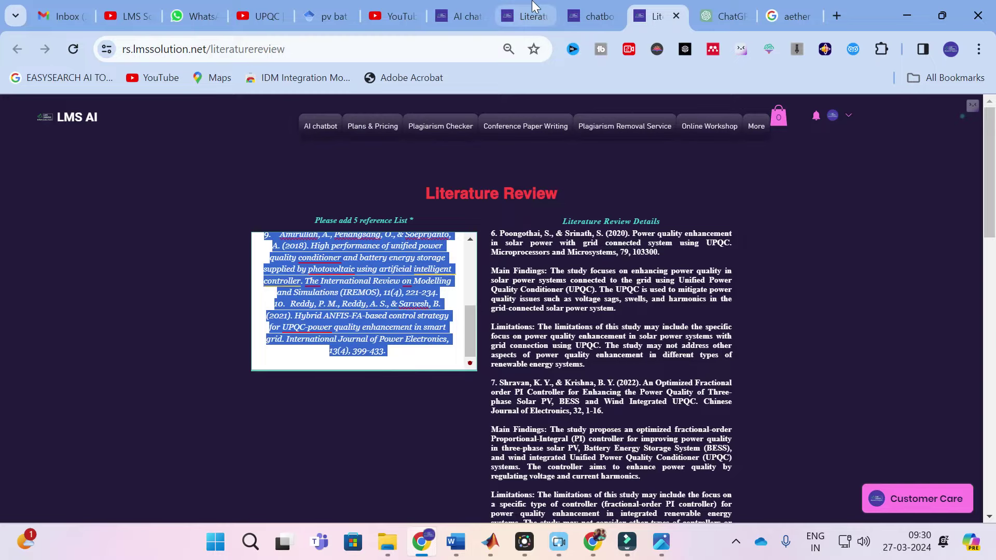
{"action": "left_click", "coordinate": [526, 16]}
{"action": "left_click", "coordinate": [340, 260]}
{"action": "key", "text": "ctrl+v"}
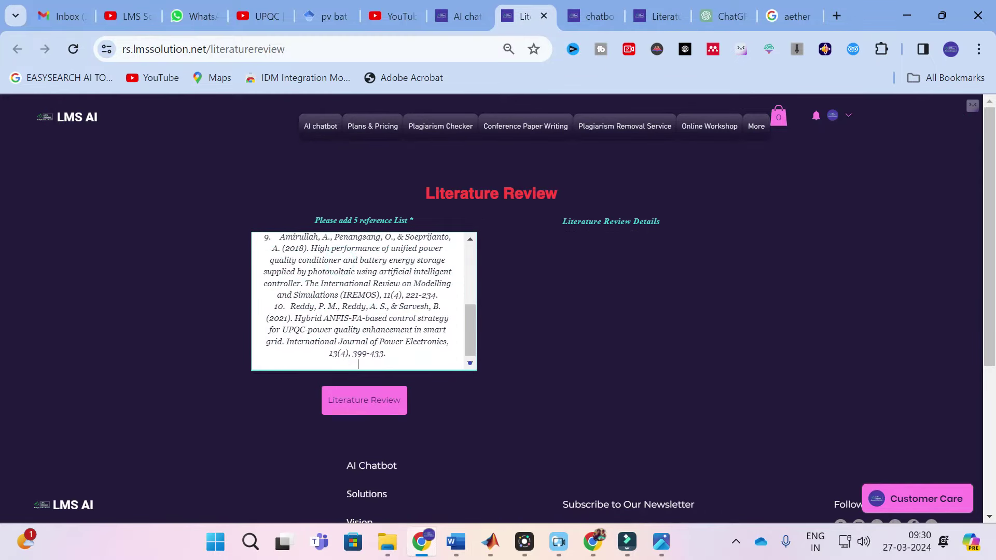
{"action": "left_click", "coordinate": [362, 402]}
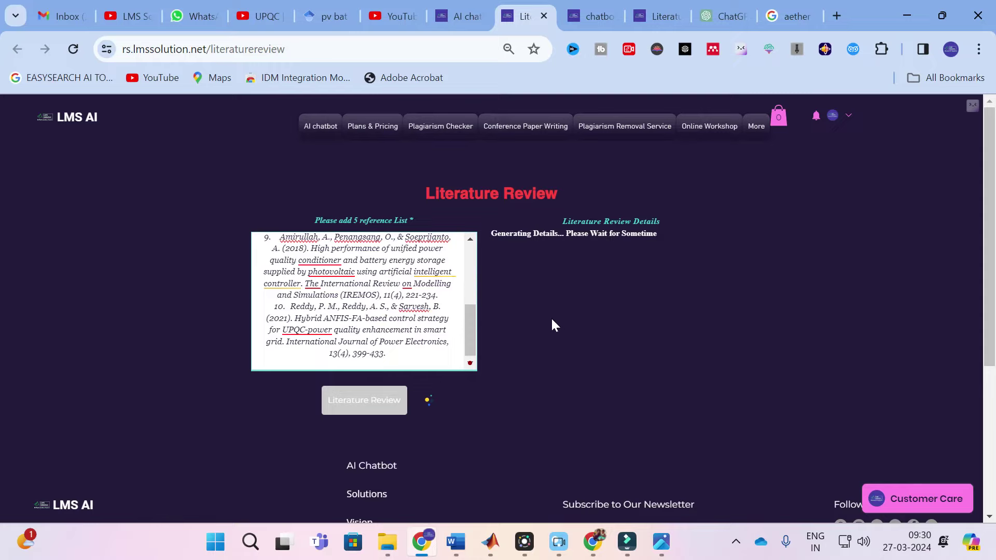
Go back to the LMS AI template list and open the Reference To Content template
{"action": "left_click", "coordinate": [458, 15]}
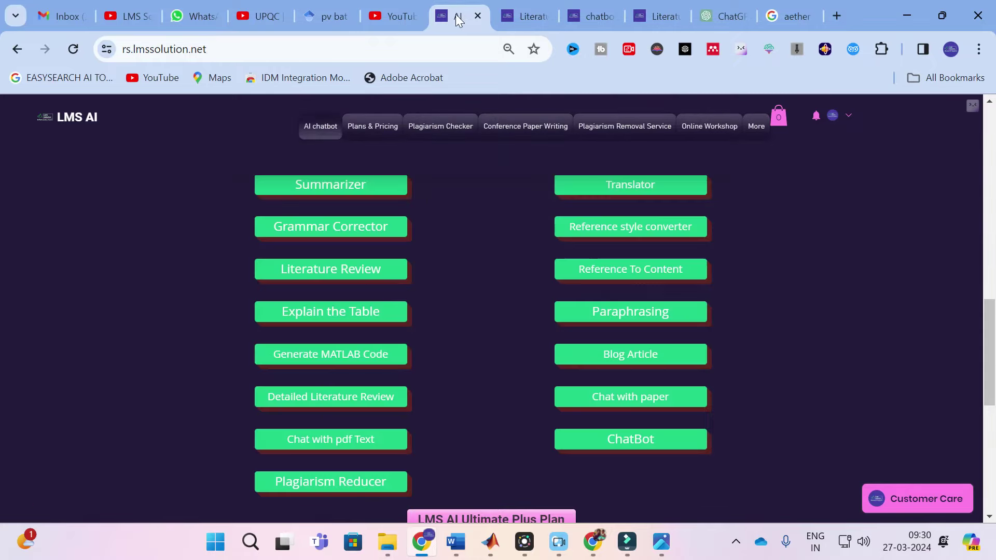
{"action": "left_click", "coordinate": [609, 271]}
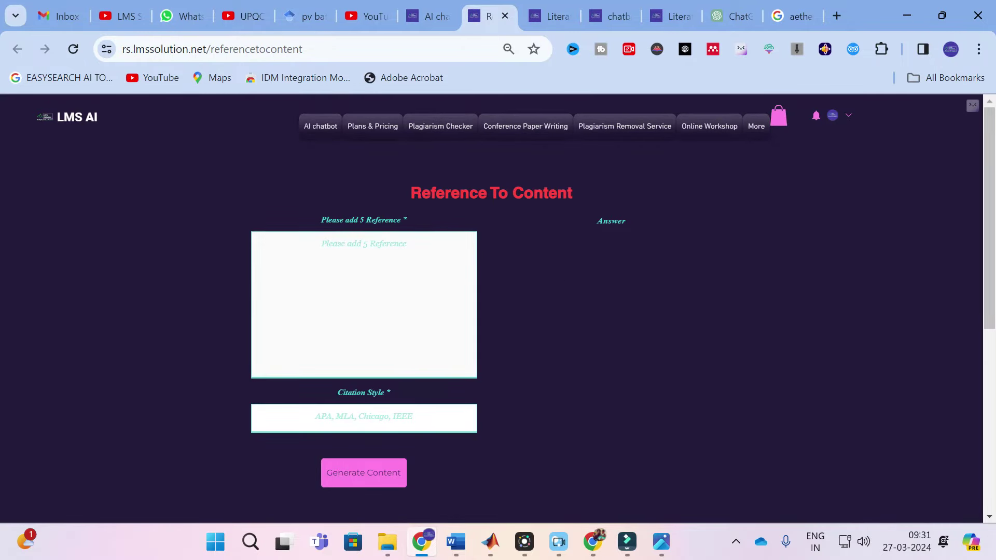
{"action": "scroll", "coordinate": [138, 266], "scroll_direction": "down", "scroll_amount": 2}
{"action": "scroll", "coordinate": [138, 265], "scroll_direction": "up", "scroll_amount": 2}
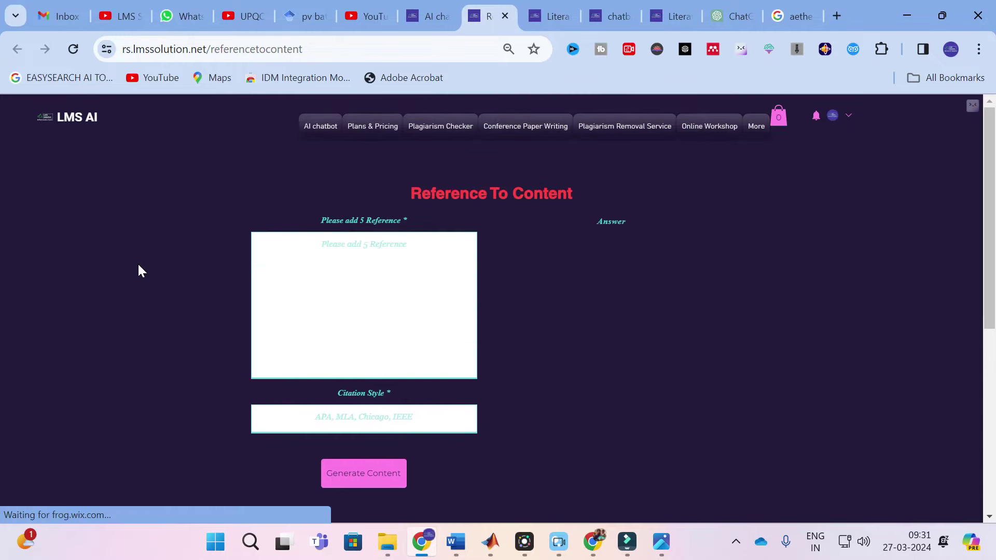
Paste references 6 to 10 into the reference field, set the citation style to apa and generate the content
{"action": "left_click", "coordinate": [362, 258]}
{"action": "key", "text": "ctrl+v"}
{"action": "left_click", "coordinate": [365, 422]}
{"action": "type", "text": "apa"}
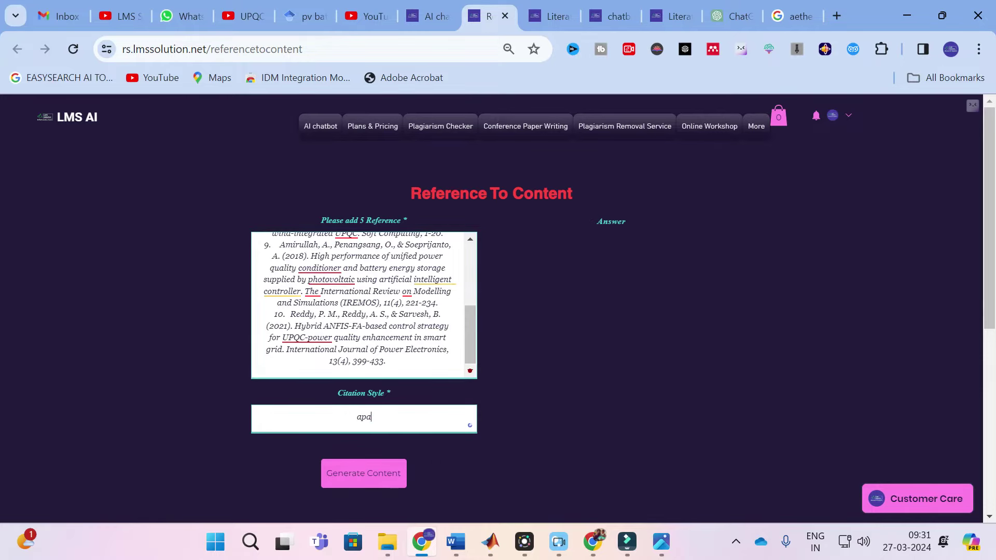
{"action": "left_click", "coordinate": [371, 478]}
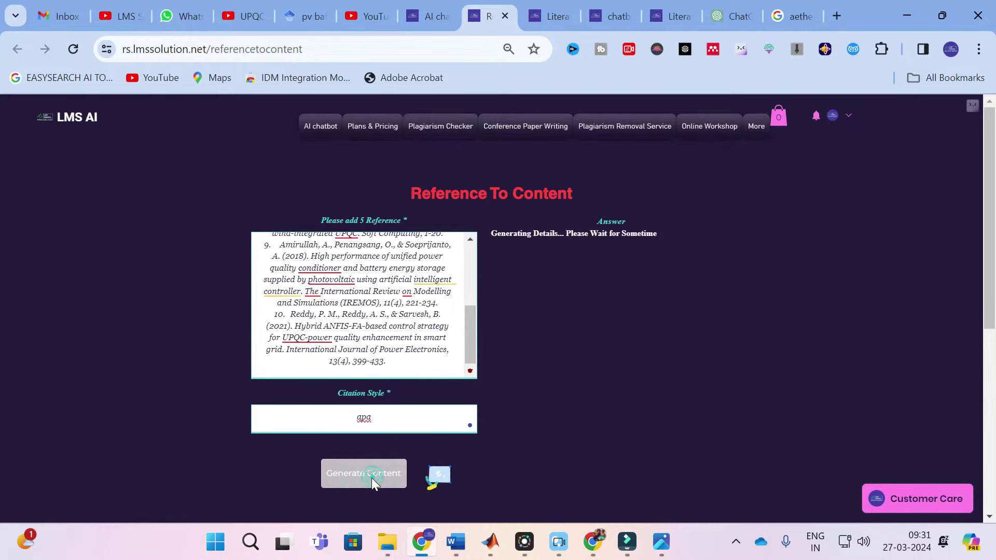
Read the generated literature review and the Reference To Content answer, comparing each output with its input references
{"action": "left_click", "coordinate": [564, 7]}
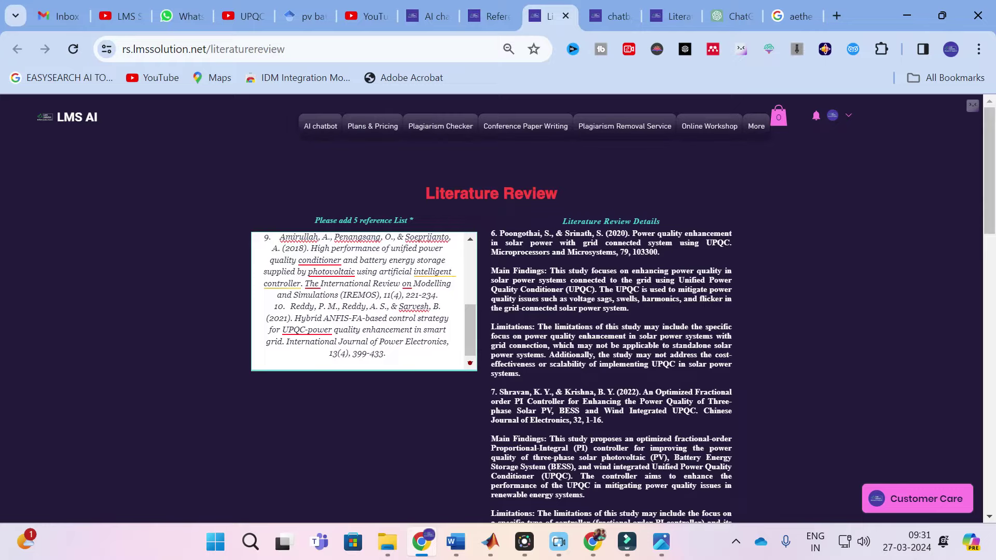
{"action": "scroll", "coordinate": [570, 251], "scroll_direction": "down", "scroll_amount": 2}
{"action": "scroll", "coordinate": [565, 244], "scroll_direction": "up", "scroll_amount": 2}
{"action": "scroll", "coordinate": [531, 324], "scroll_direction": "down", "scroll_amount": 1}
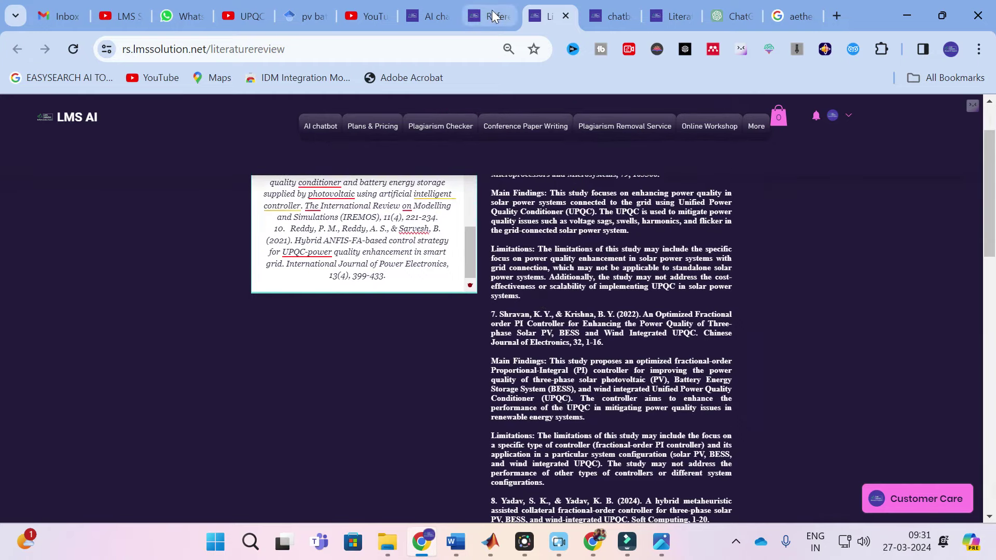
{"action": "mouse_move", "coordinate": [492, 12]}
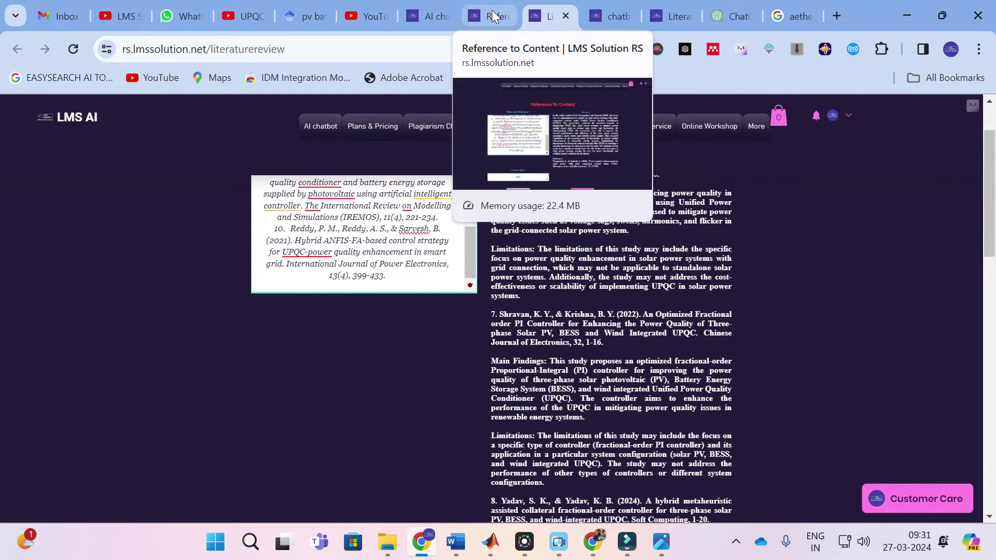
{"action": "left_click", "coordinate": [492, 11]}
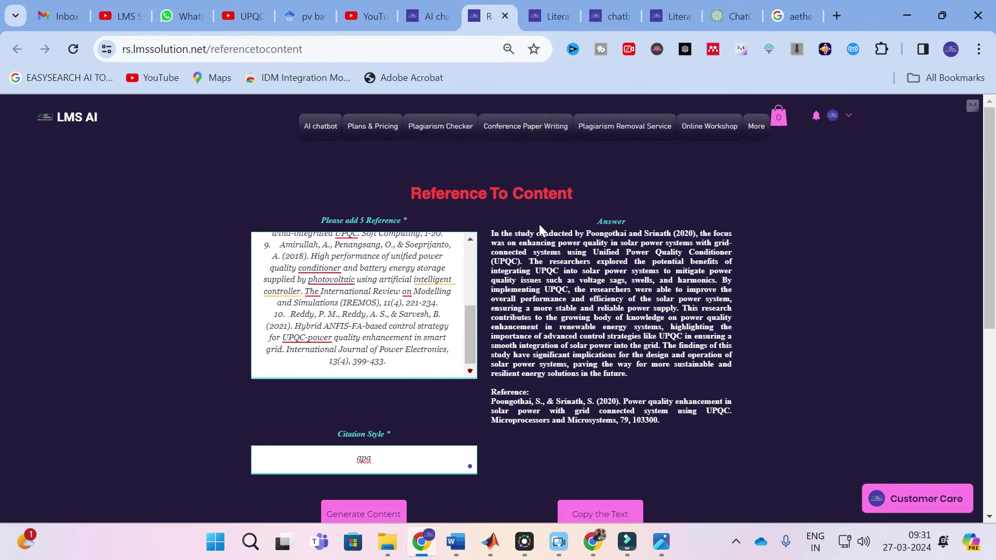
{"action": "scroll", "coordinate": [451, 321], "scroll_direction": "up", "scroll_amount": 3}
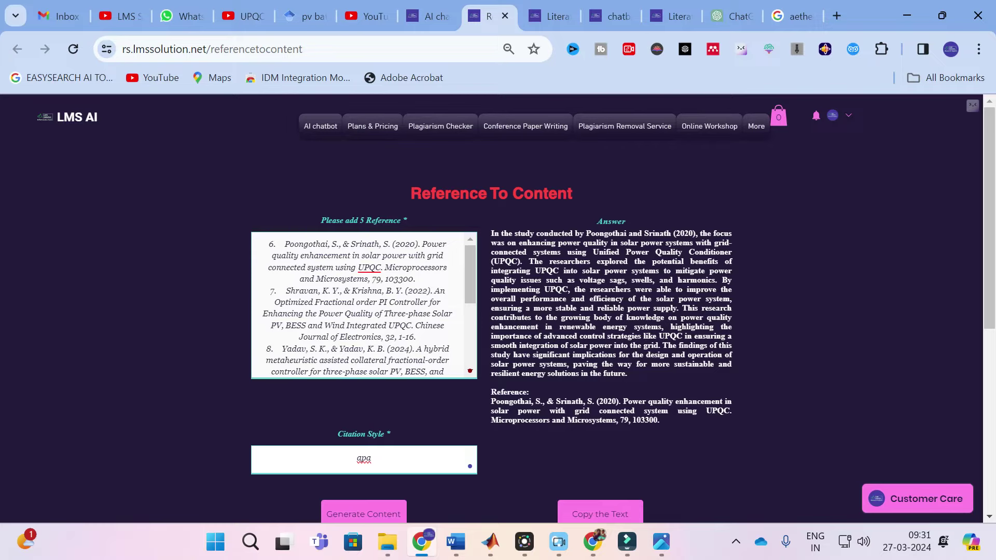
{"action": "key", "text": "ctrl+Tab"}
{"action": "scroll", "coordinate": [174, 300], "scroll_direction": "up", "scroll_amount": 1}
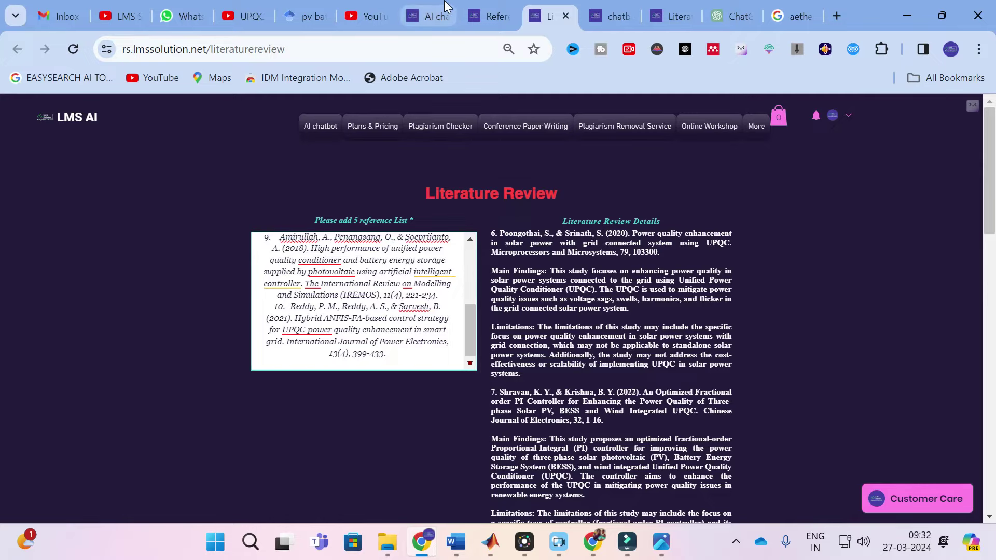
Open the Detailed Literature Review template from the LMS AI template list and examine its title, abstract, introduction and conclusion fields
{"action": "left_click", "coordinate": [428, 16]}
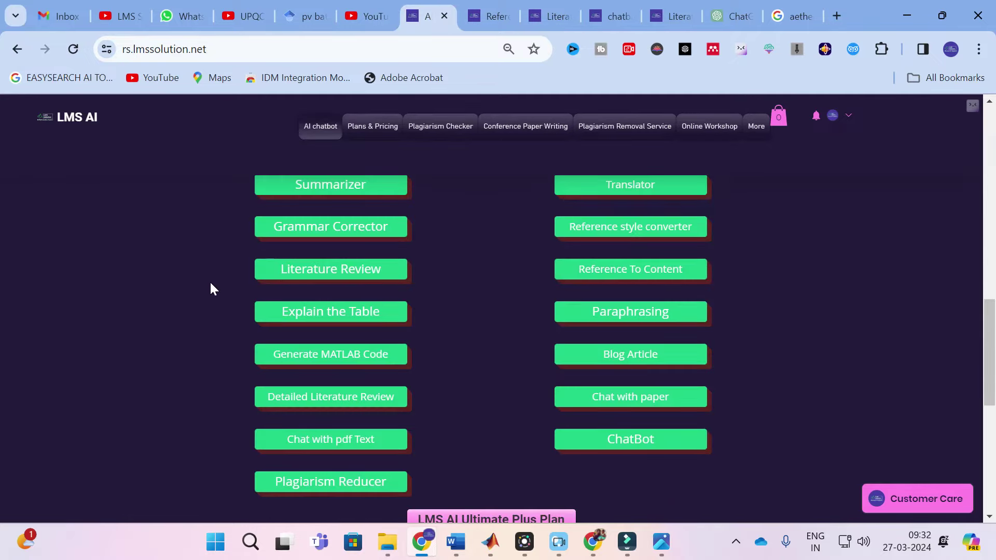
{"action": "left_click", "coordinate": [318, 402]}
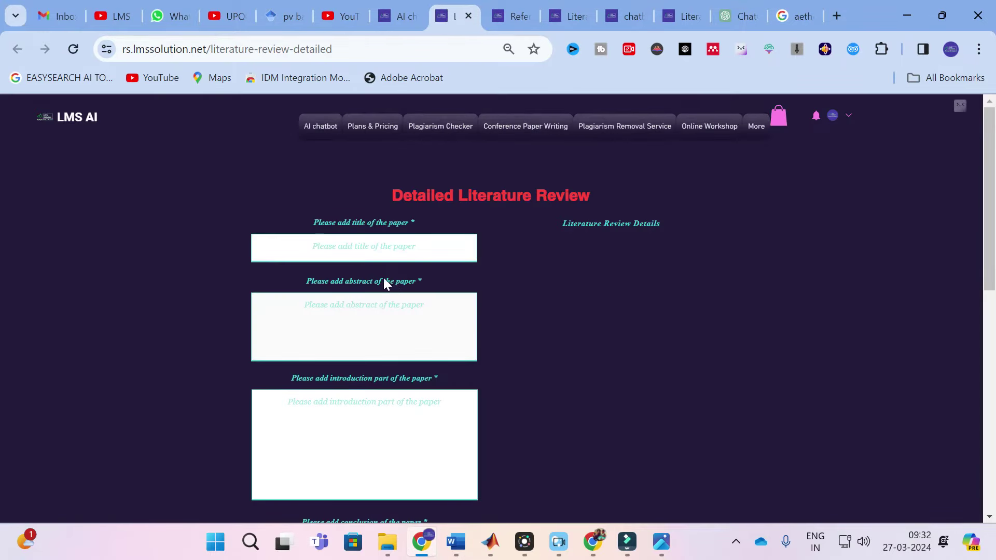
{"action": "scroll", "coordinate": [383, 283], "scroll_direction": "down", "scroll_amount": 3}
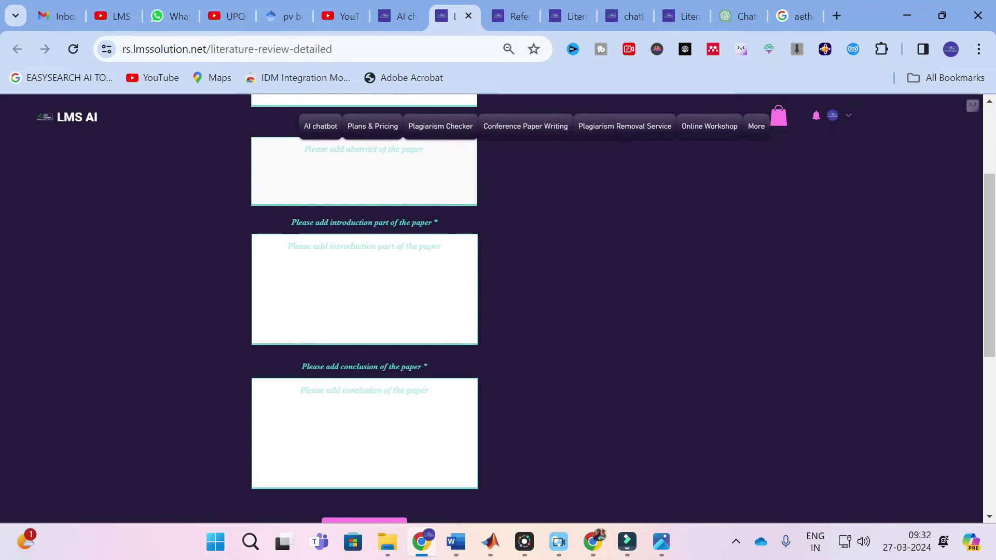
{"action": "scroll", "coordinate": [384, 282], "scroll_direction": "down", "scroll_amount": 2}
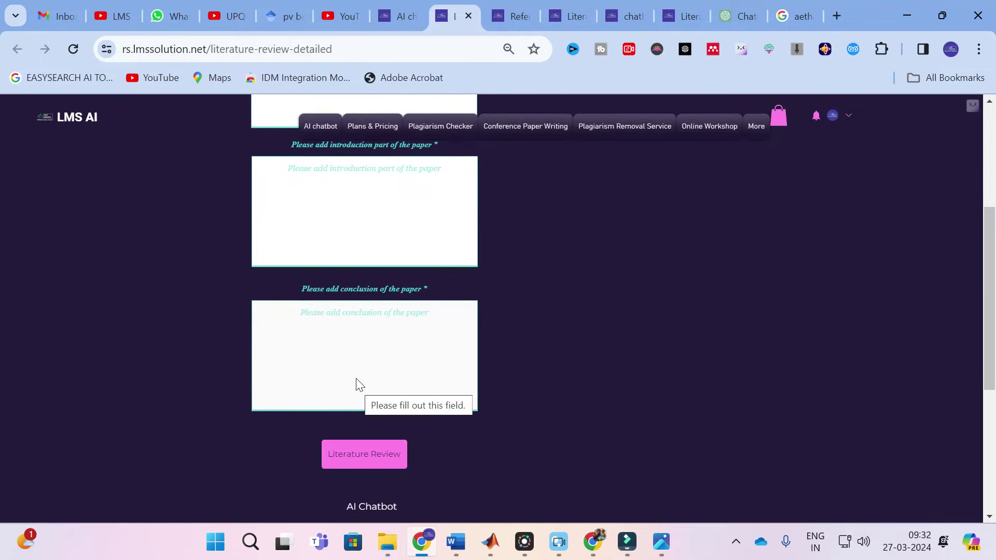
{"action": "scroll", "coordinate": [355, 382], "scroll_direction": "up", "scroll_amount": 4}
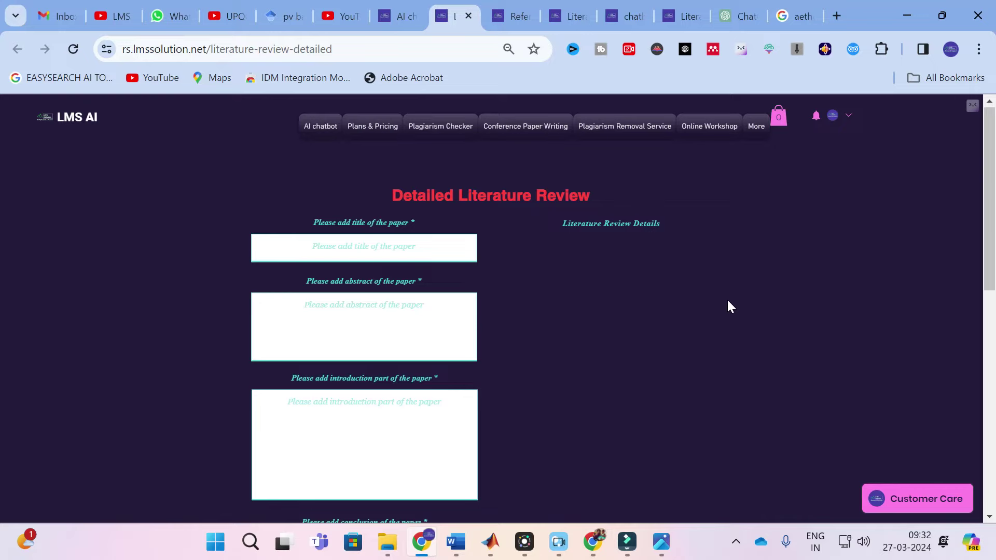
Return to the LMS AI template list and open the Chat with paper template
{"action": "key", "text": "ctrl+Page_Up"}
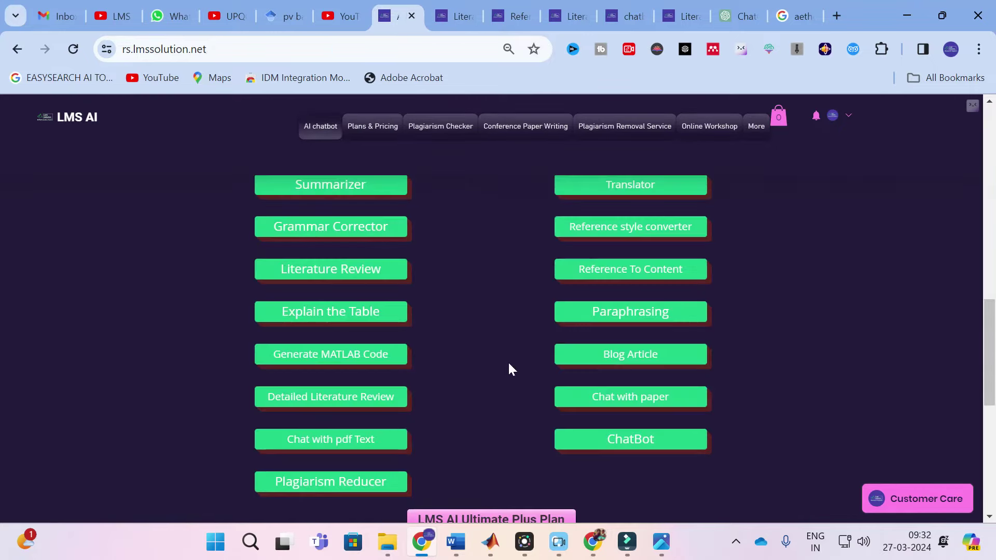
{"action": "left_click", "coordinate": [618, 403]}
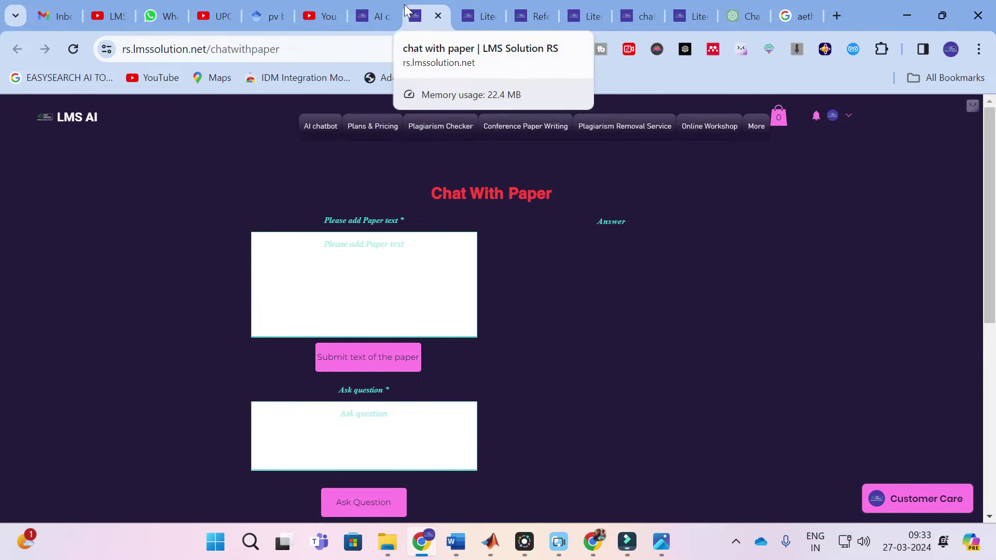
Open the Chat with pdf Text template from the template list and examine its PDF extractor, page text and question sections
{"action": "left_click", "coordinate": [362, 5]}
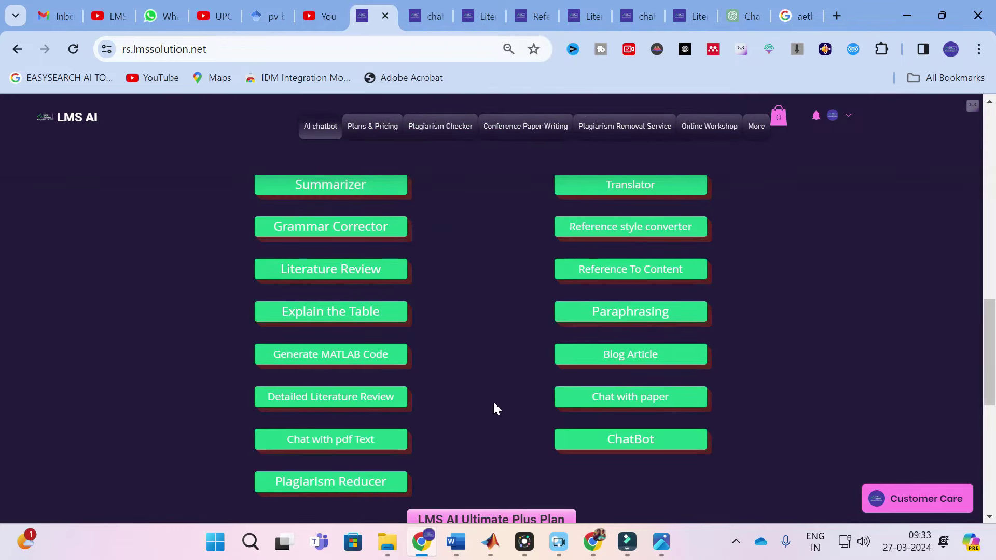
{"action": "left_click", "coordinate": [349, 441]}
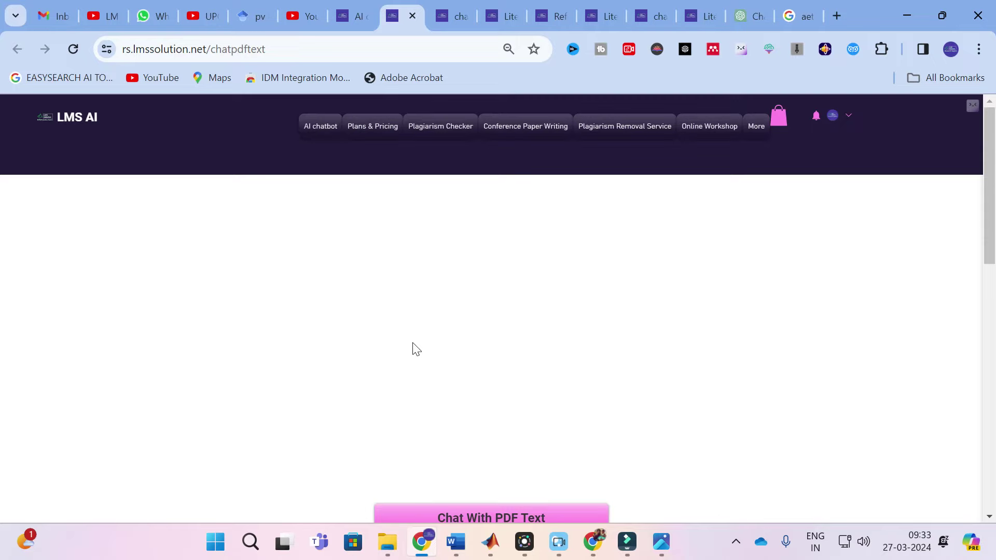
{"action": "scroll", "coordinate": [416, 348], "scroll_direction": "down", "scroll_amount": 3}
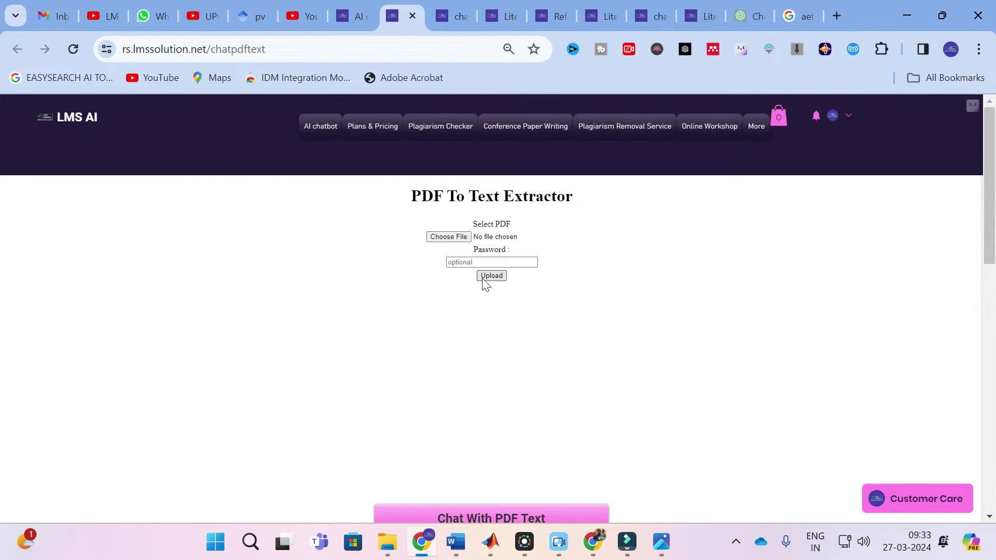
{"action": "scroll", "coordinate": [478, 337], "scroll_direction": "down", "scroll_amount": 8}
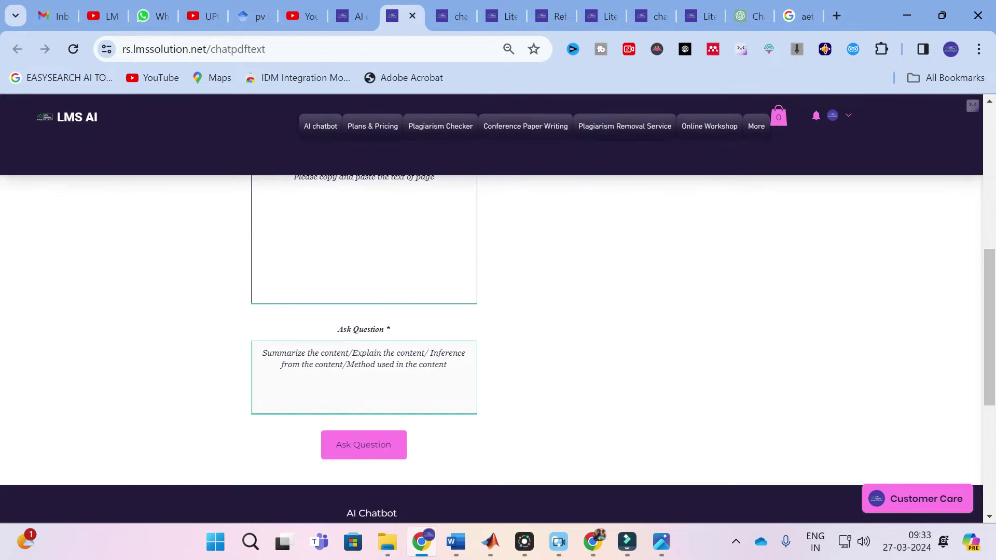
{"action": "scroll", "coordinate": [396, 318], "scroll_direction": "up", "scroll_amount": 3}
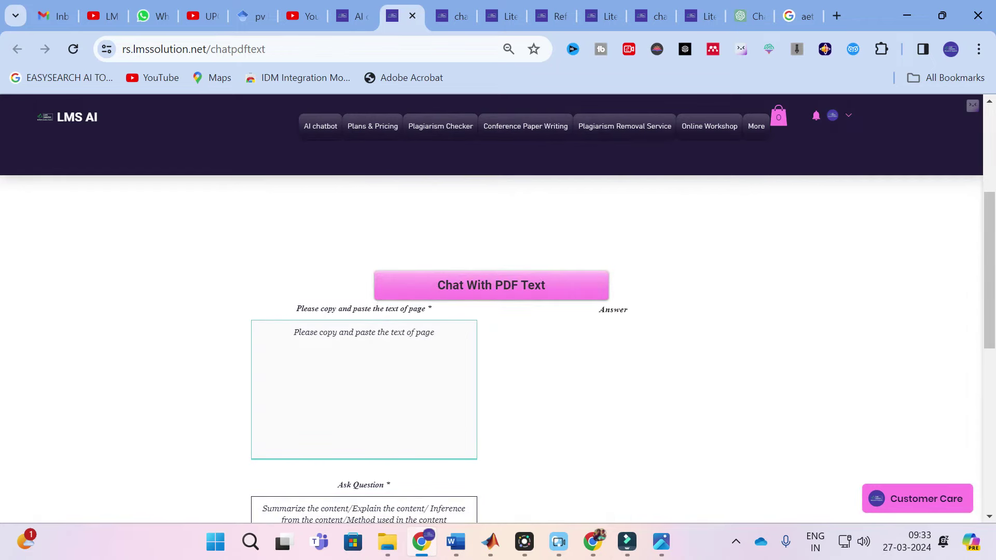
{"action": "scroll", "coordinate": [373, 360], "scroll_direction": "down", "scroll_amount": 5}
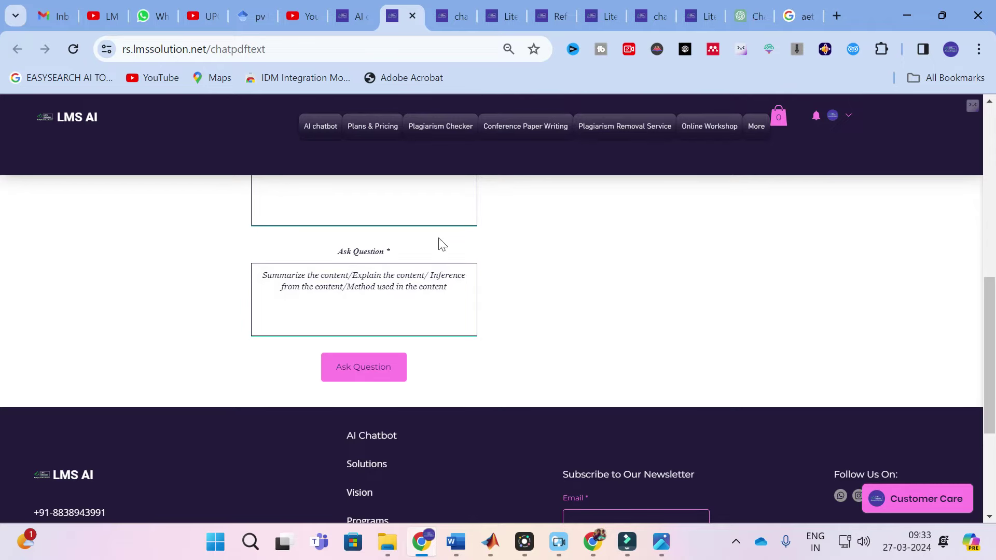
{"action": "scroll", "coordinate": [363, 301], "scroll_direction": "up", "scroll_amount": 5}
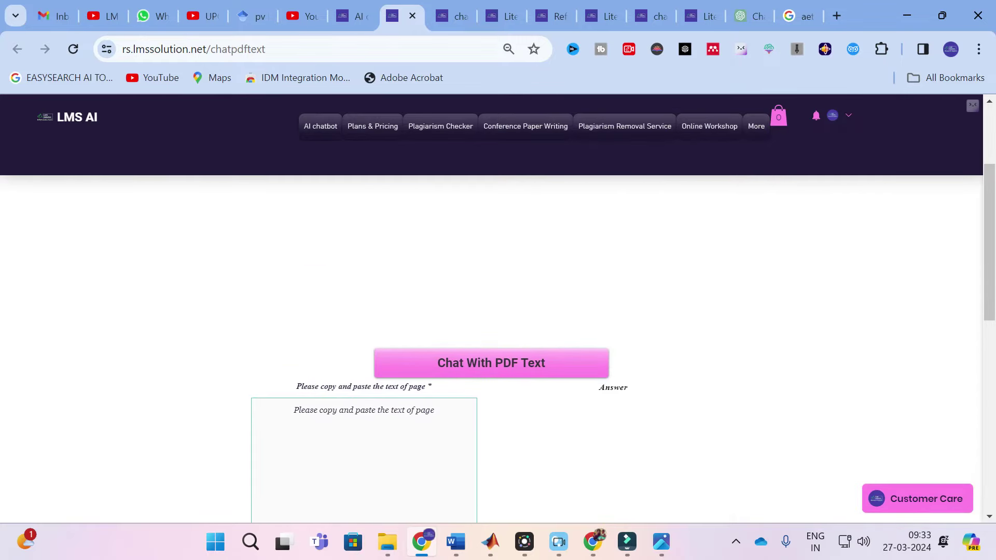
Open the Explain the Table template from the template list and activate its table content field
{"action": "left_click", "coordinate": [352, 13]}
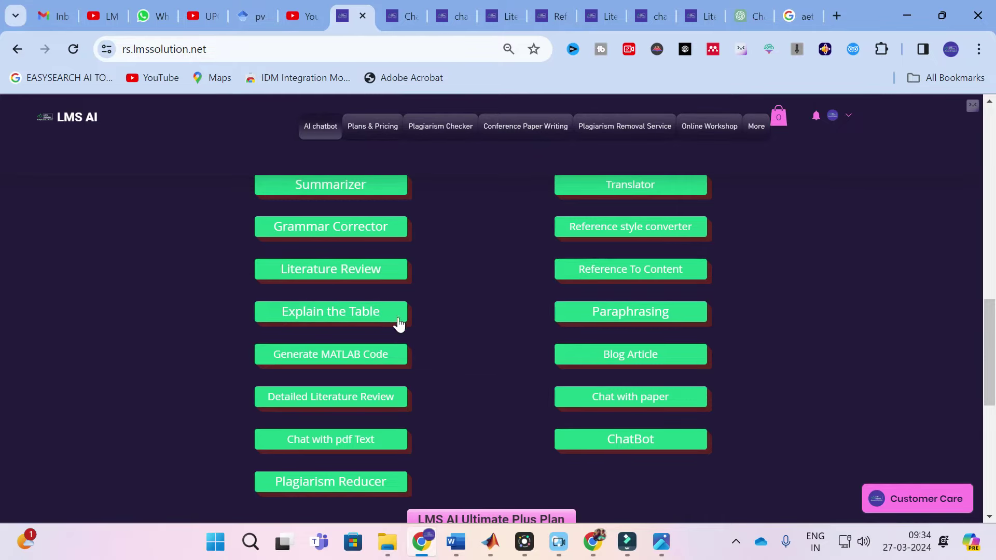
{"action": "left_click", "coordinate": [346, 318]}
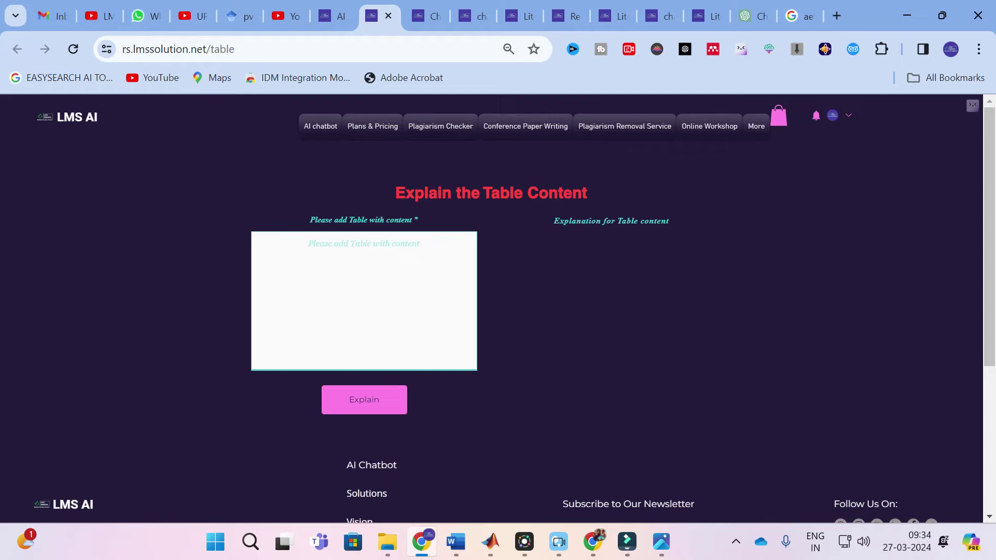
{"action": "left_click", "coordinate": [384, 291]}
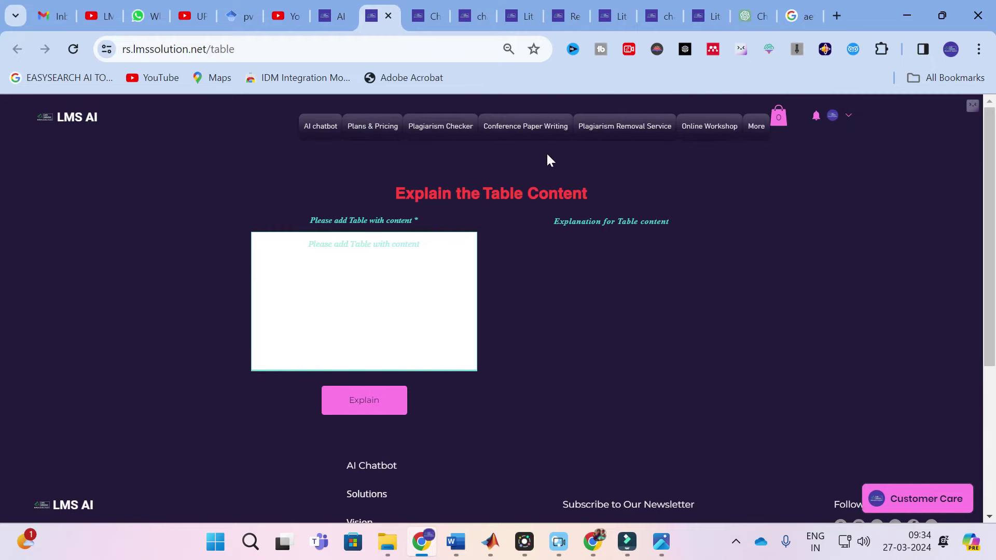
Go back to the template list and open the Generate MATLAB Code template
{"action": "left_click", "coordinate": [339, 5]}
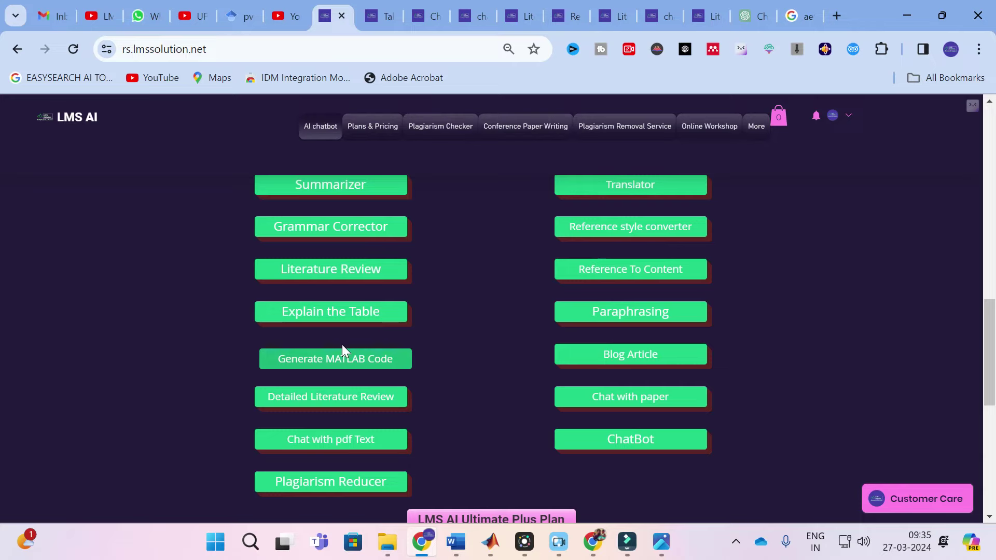
{"action": "left_click", "coordinate": [321, 363]}
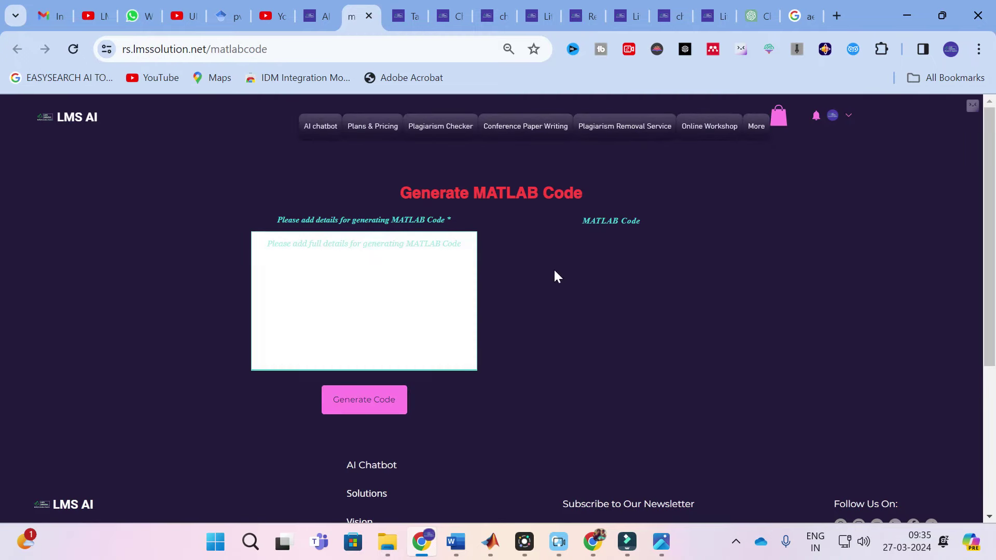
{"action": "left_click", "coordinate": [319, 248]}
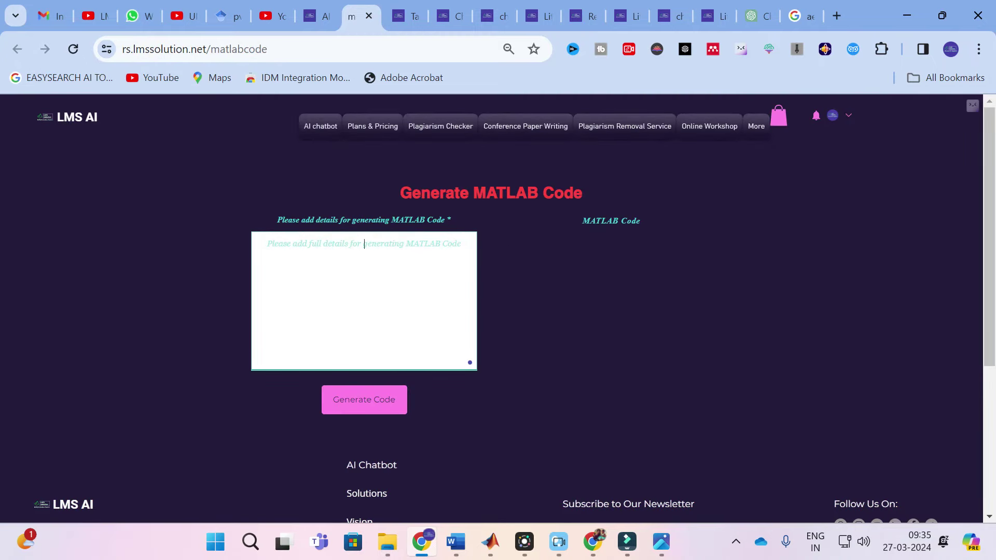
{"action": "type", "text": "eg"}
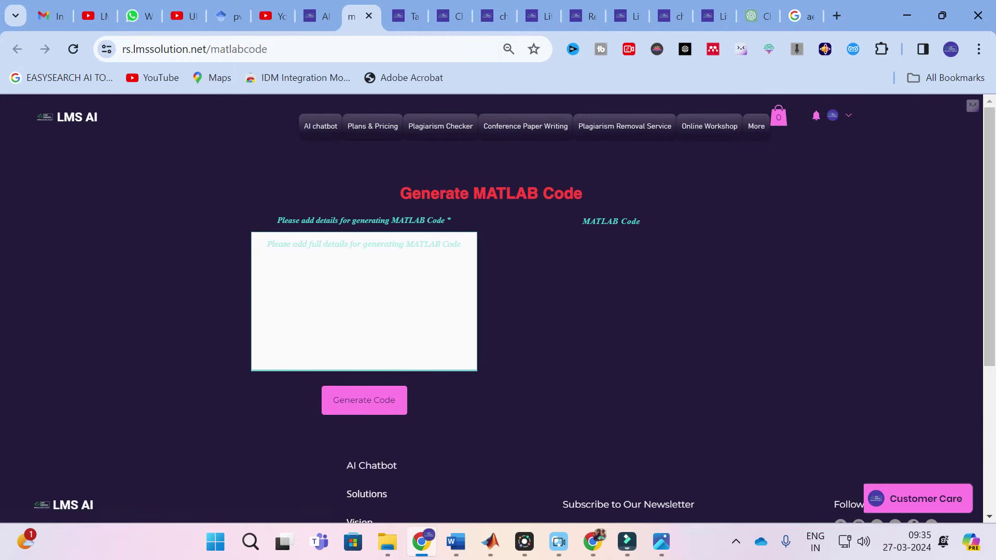
{"action": "scroll", "coordinate": [320, 255], "scroll_direction": "down", "scroll_amount": 5}
{"action": "scroll", "coordinate": [319, 247], "scroll_direction": "up", "scroll_amount": 5}
Generate MATLAB code with the prompt "generate a matlab code for perturb & observe mppt algorithm" and look through the produced code
{"action": "left_click", "coordinate": [384, 234]}
{"action": "type", "text": "gener"}
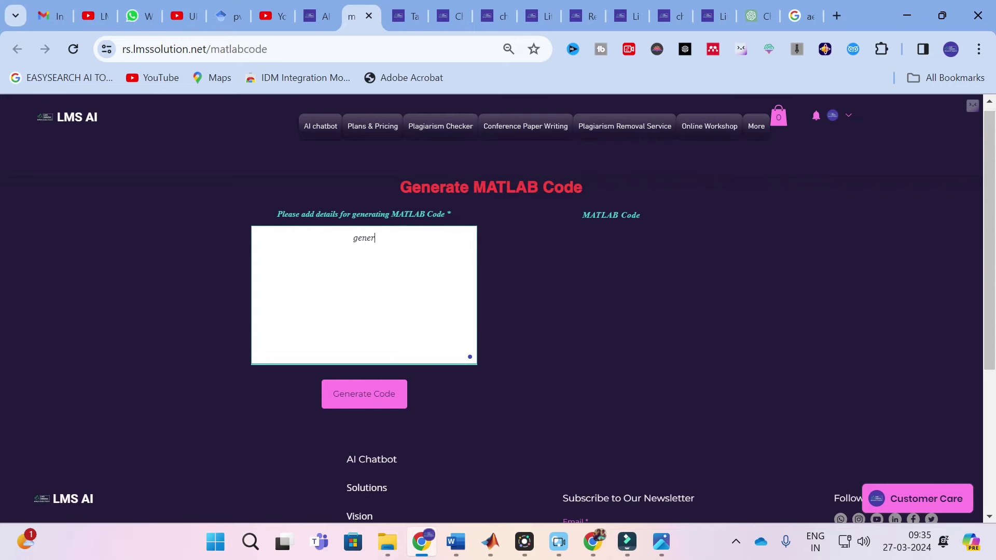
{"action": "type", "text": "ate a matlab code for pert"}
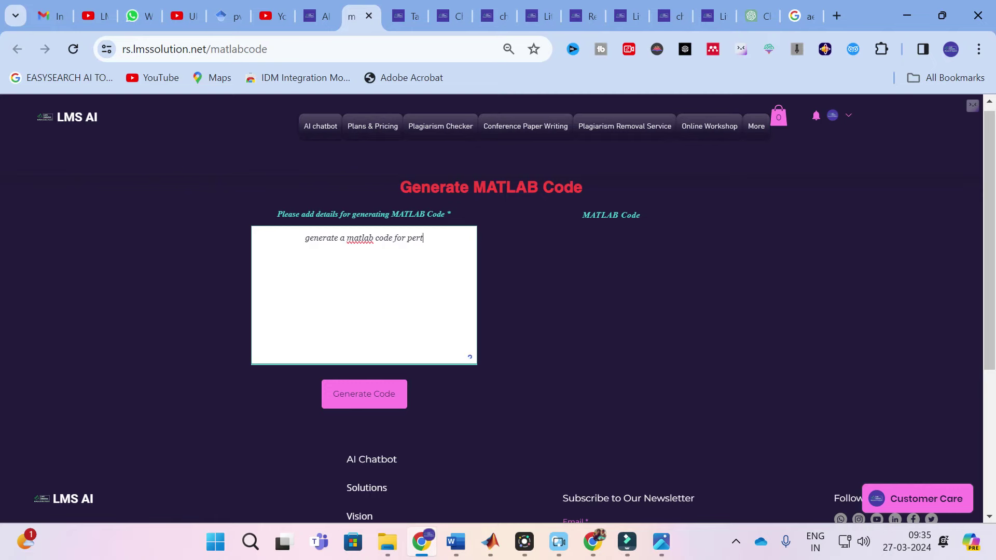
{"action": "type", "text": "urb & "}
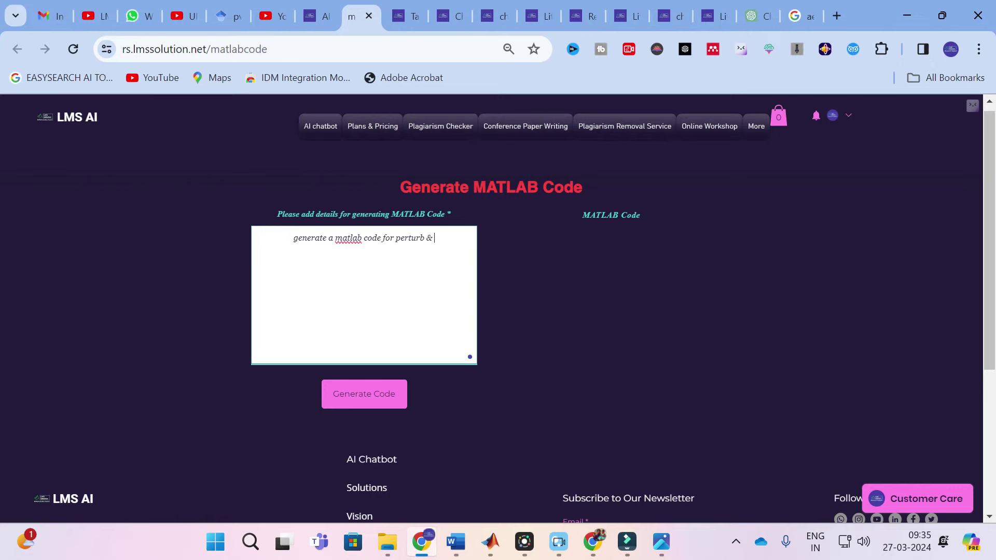
{"action": "type", "text": "obser"}
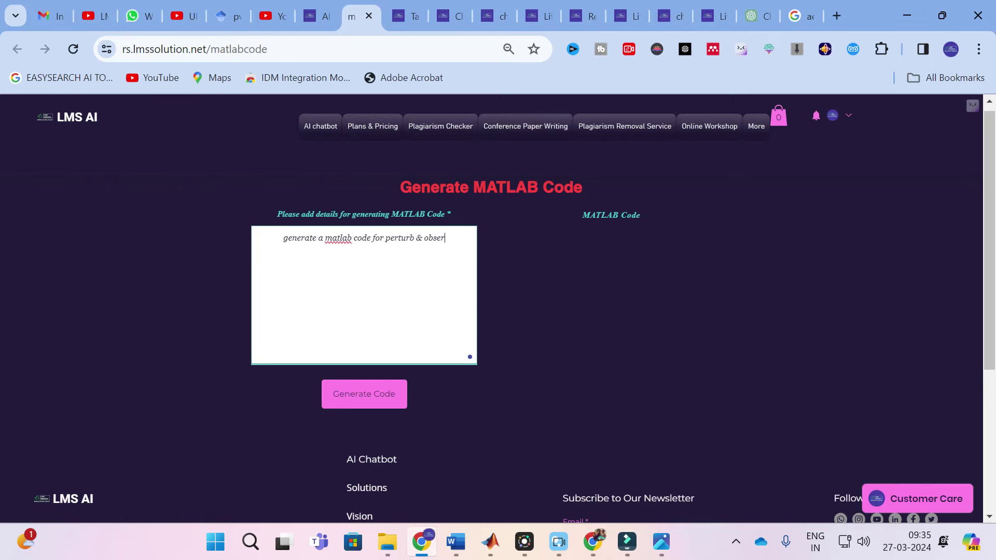
{"action": "type", "text": "ve mppt a"}
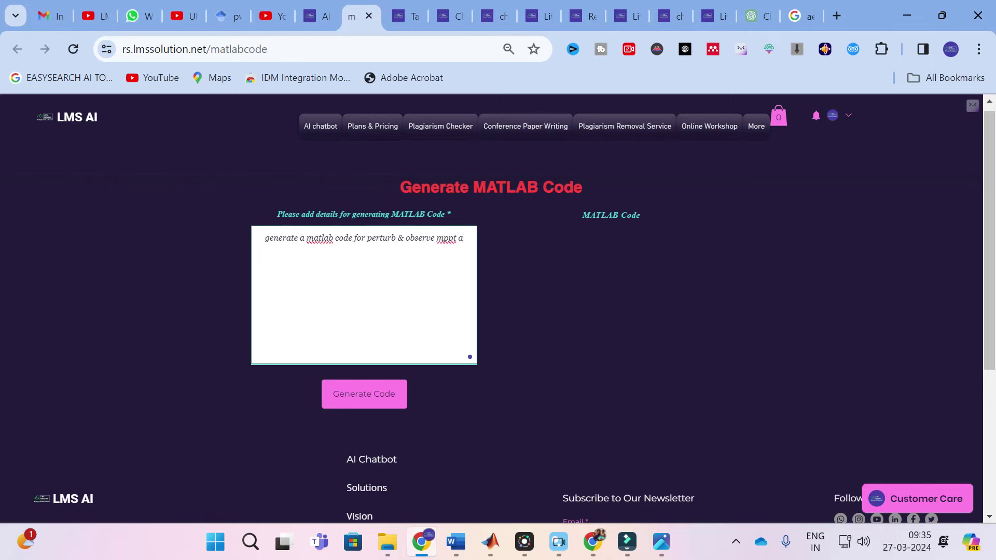
{"action": "type", "text": "lgorithm"}
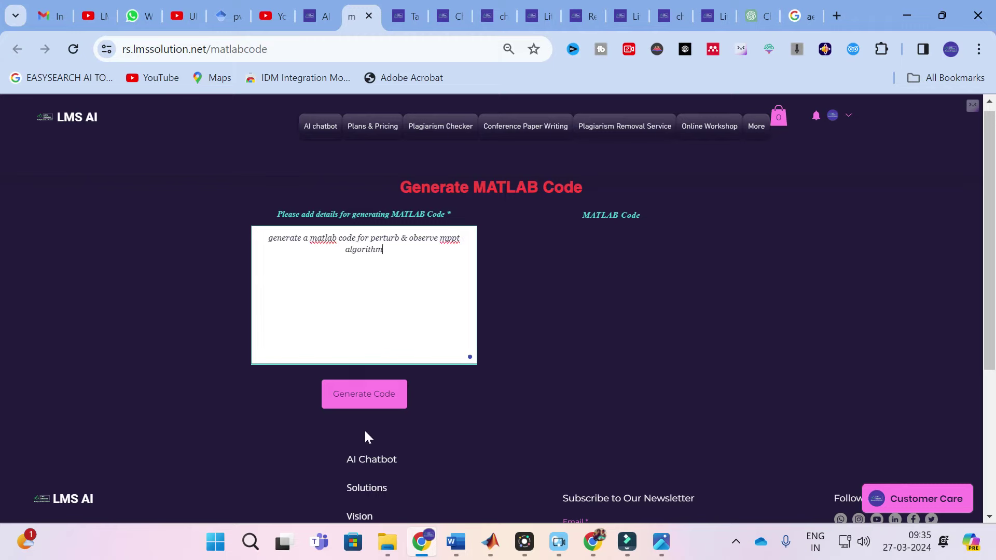
{"action": "left_click", "coordinate": [363, 399]}
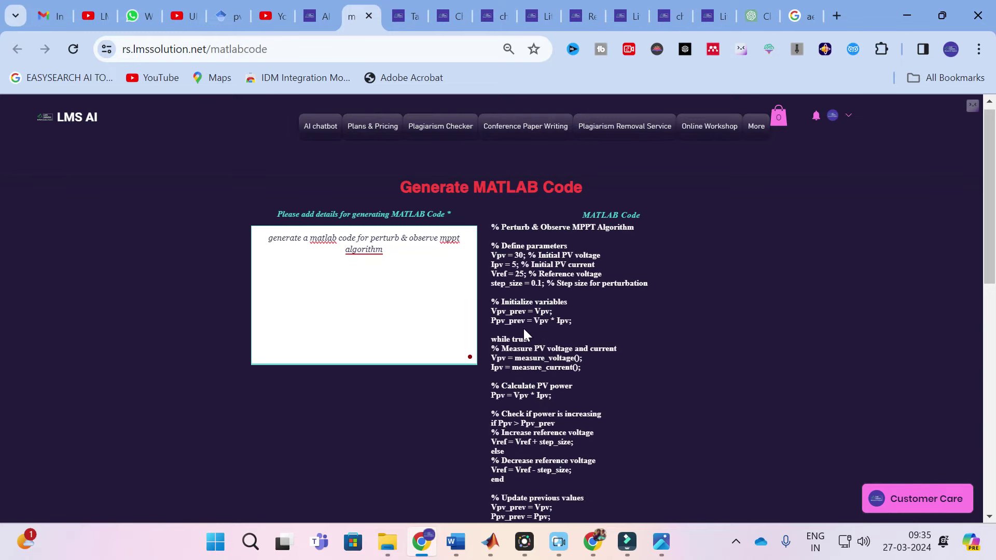
{"action": "scroll", "coordinate": [529, 330], "scroll_direction": "down", "scroll_amount": 3}
{"action": "scroll", "coordinate": [534, 327], "scroll_direction": "down", "scroll_amount": 3}
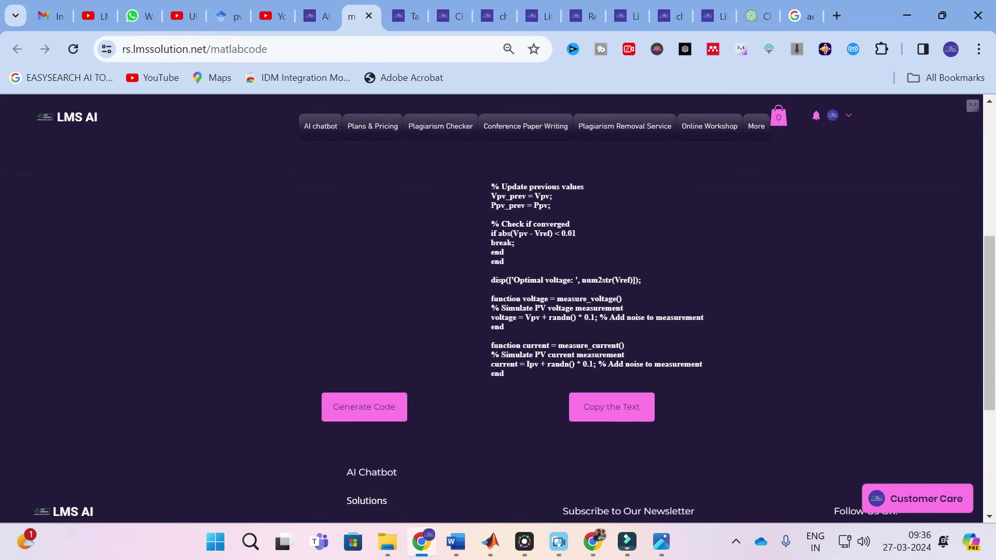
Review the generated perturb & observe MPPT code from start to end, compare it with the prompt and dismiss the spelling suggestion for "algorithm"
{"action": "scroll", "coordinate": [530, 318], "scroll_direction": "up", "scroll_amount": 6}
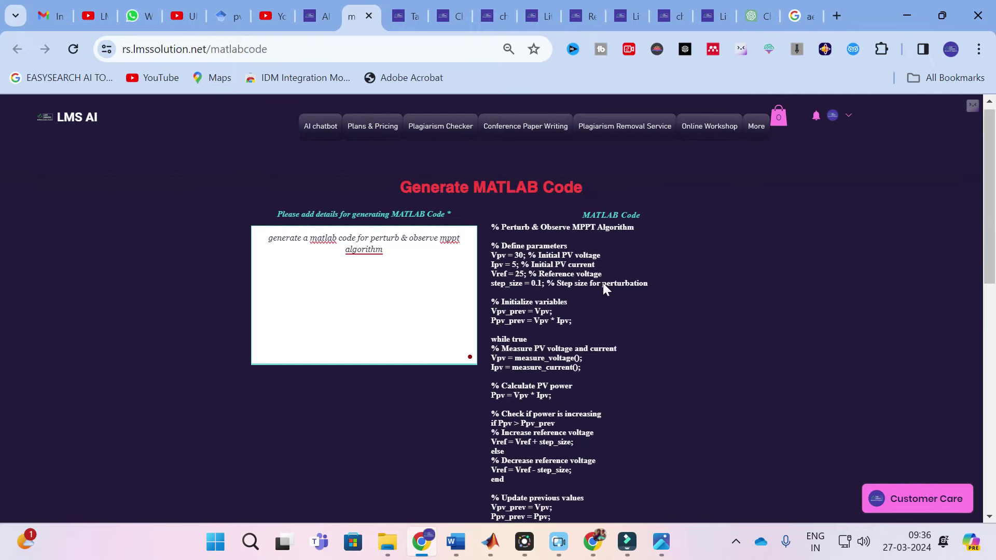
{"action": "scroll", "coordinate": [588, 277], "scroll_direction": "down", "scroll_amount": 6}
{"action": "scroll", "coordinate": [587, 277], "scroll_direction": "up", "scroll_amount": 5}
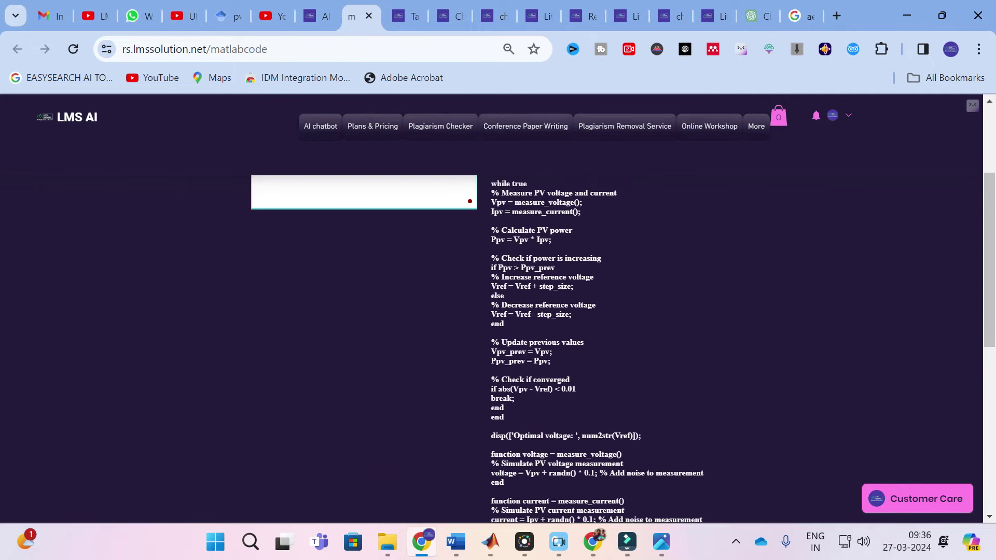
{"action": "scroll", "coordinate": [587, 277], "scroll_direction": "up", "scroll_amount": 3}
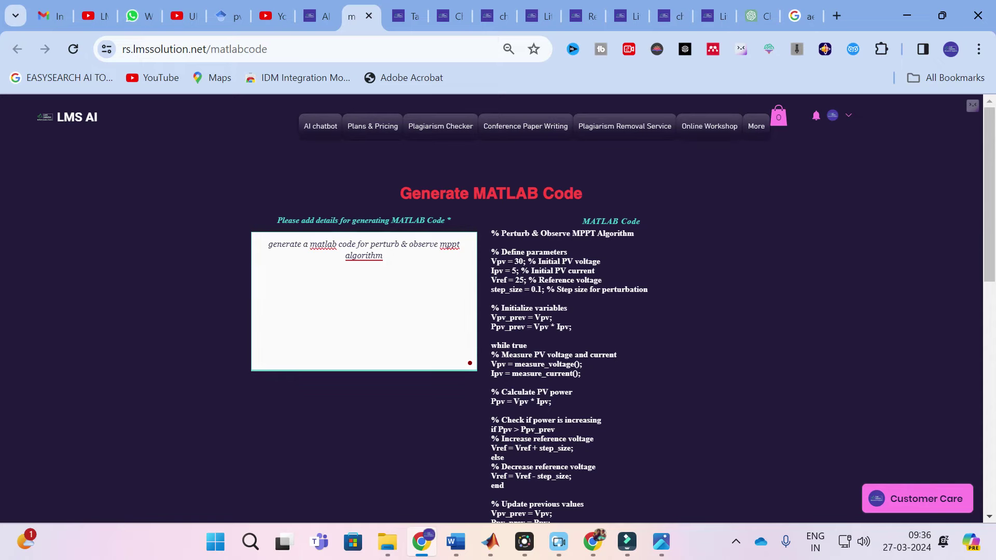
{"action": "mouse_move", "coordinate": [363, 255]}
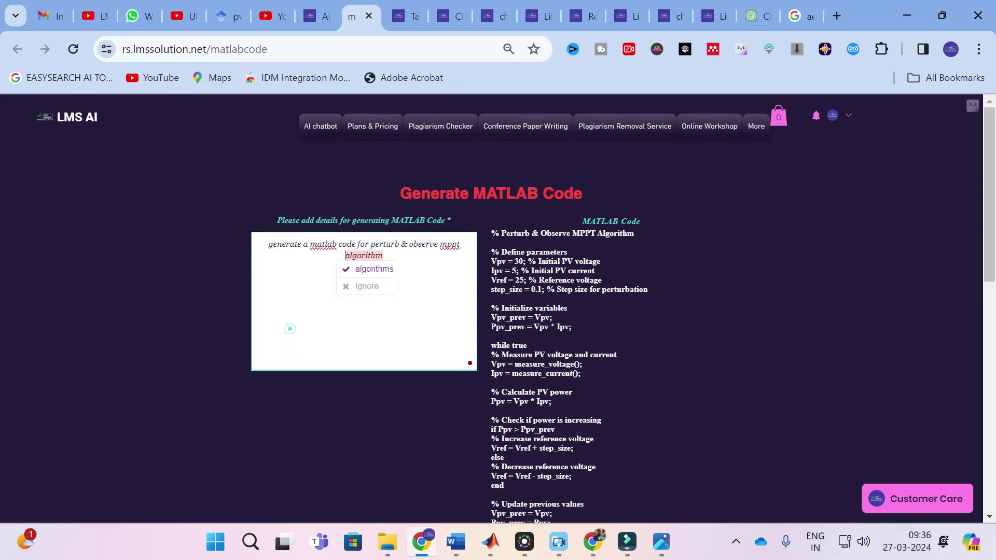
{"action": "left_click", "coordinate": [290, 328]}
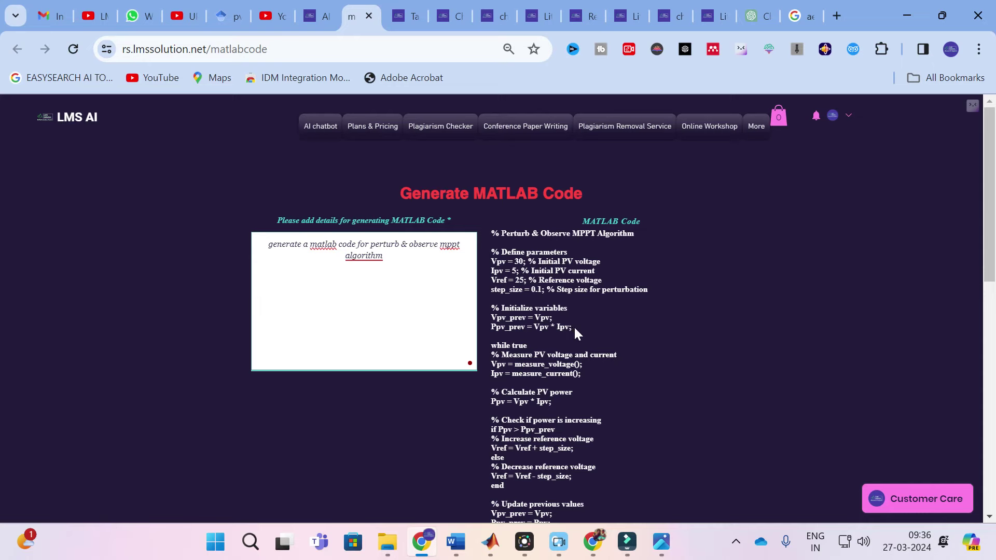
Go back to the template list and examine the LMS AI Ultimate Templates, from Summarizer to Plagiarism Reducer, and the Ultimate Plus Plan
{"action": "left_click", "coordinate": [317, 16]}
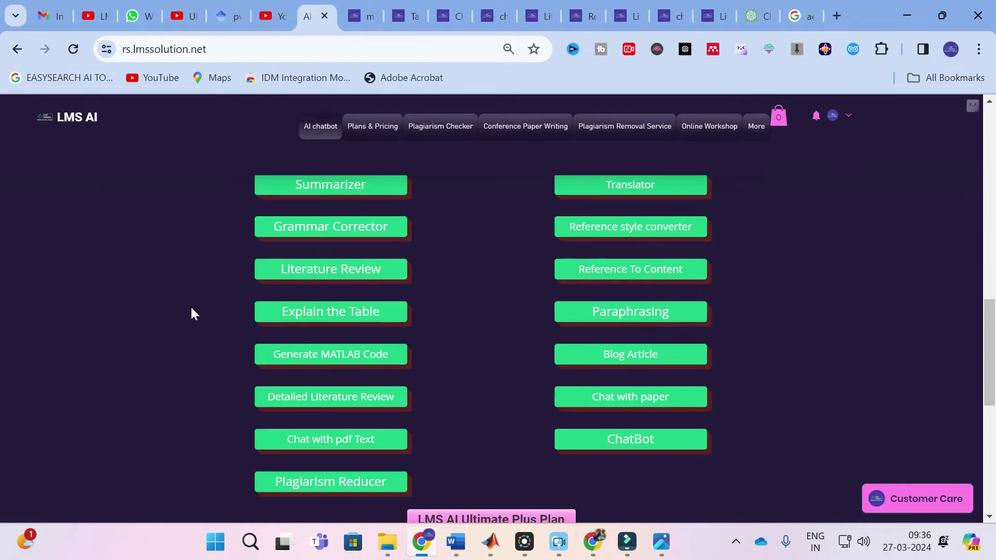
{"action": "scroll", "coordinate": [190, 313], "scroll_direction": "up", "scroll_amount": 2}
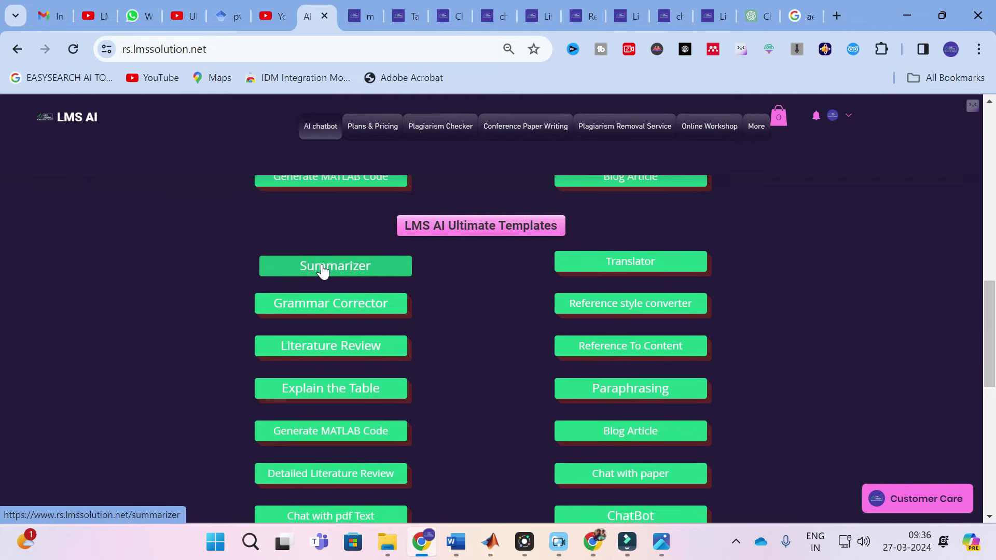
{"action": "scroll", "coordinate": [323, 269], "scroll_direction": "down", "scroll_amount": 2}
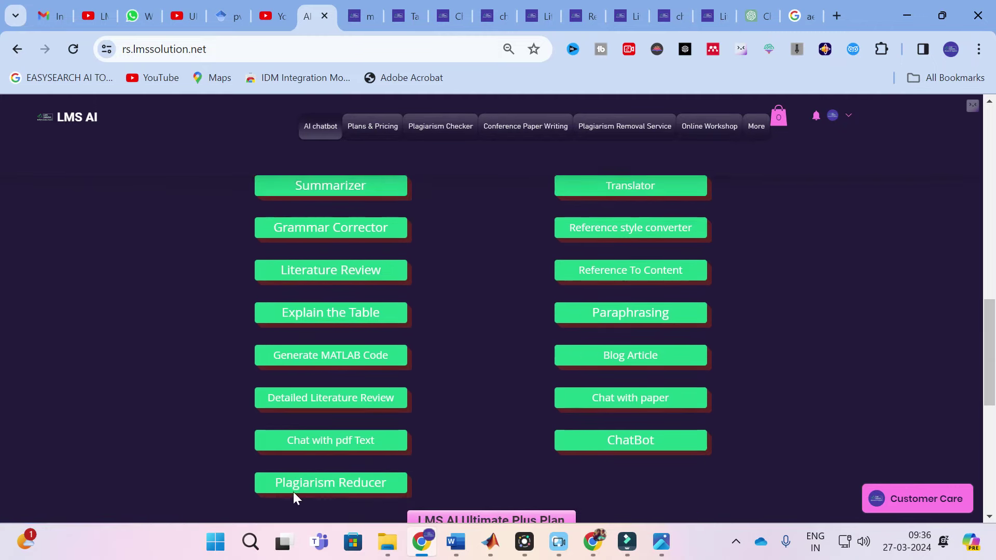
{"action": "scroll", "coordinate": [320, 356], "scroll_direction": "up", "scroll_amount": 2}
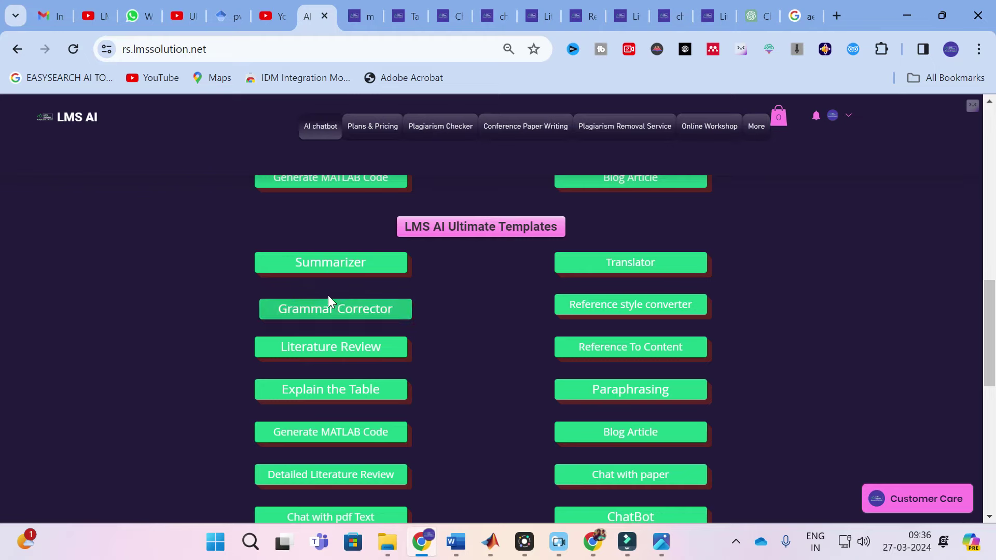
{"action": "scroll", "coordinate": [337, 272], "scroll_direction": "down", "scroll_amount": 5}
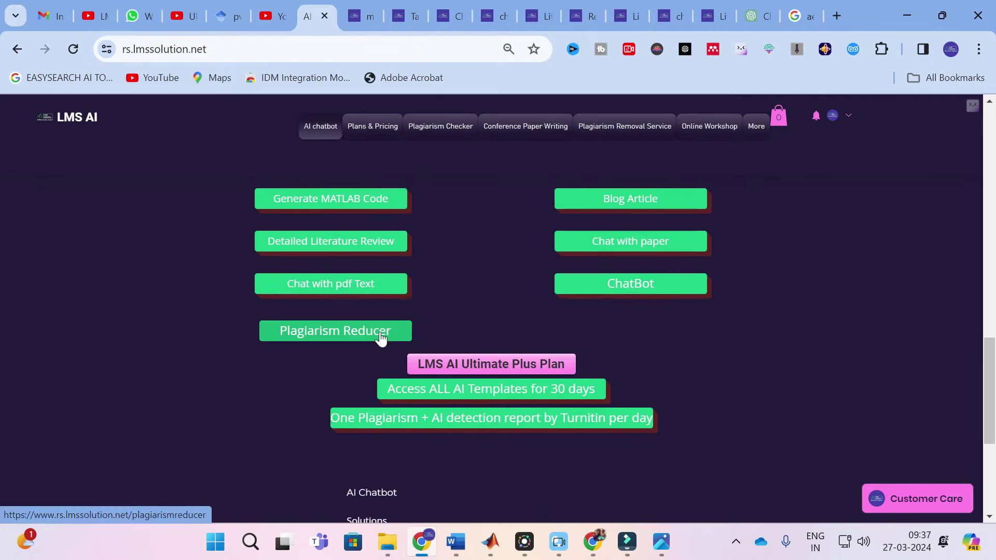
{"action": "scroll", "coordinate": [381, 338], "scroll_direction": "up", "scroll_amount": 3}
{"action": "scroll", "coordinate": [380, 332], "scroll_direction": "up", "scroll_amount": 2}
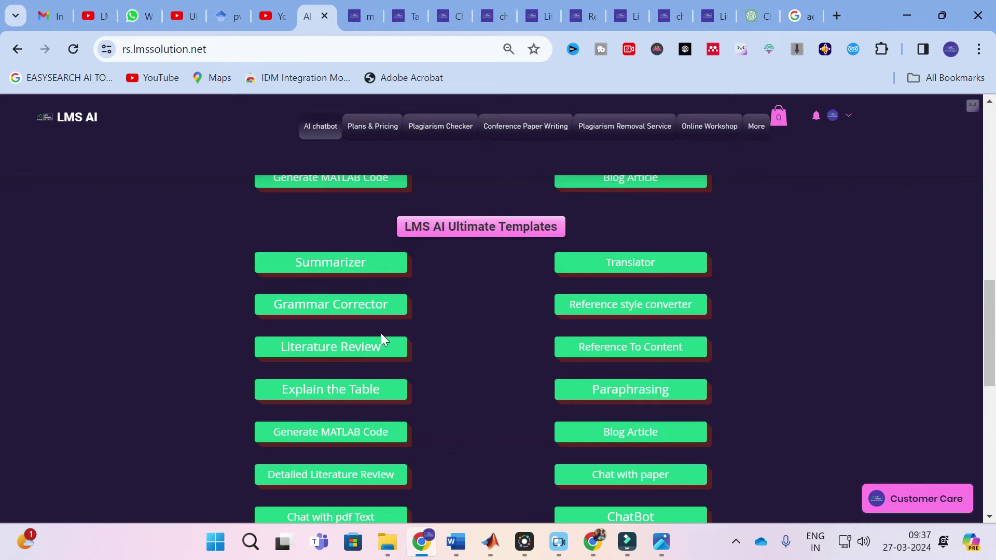
{"action": "left_click", "coordinate": [378, 342]}
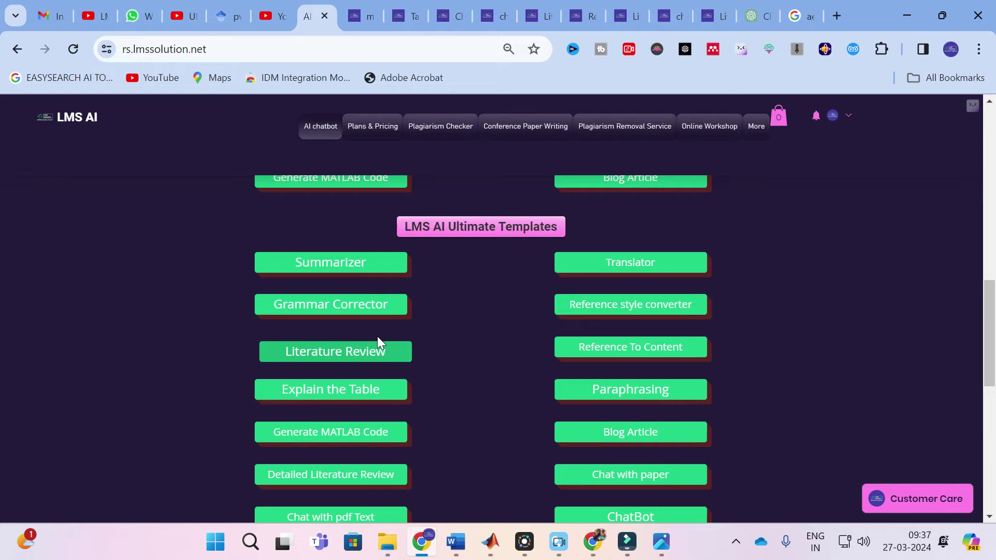
{"action": "scroll", "coordinate": [377, 340], "scroll_direction": "down", "scroll_amount": 3}
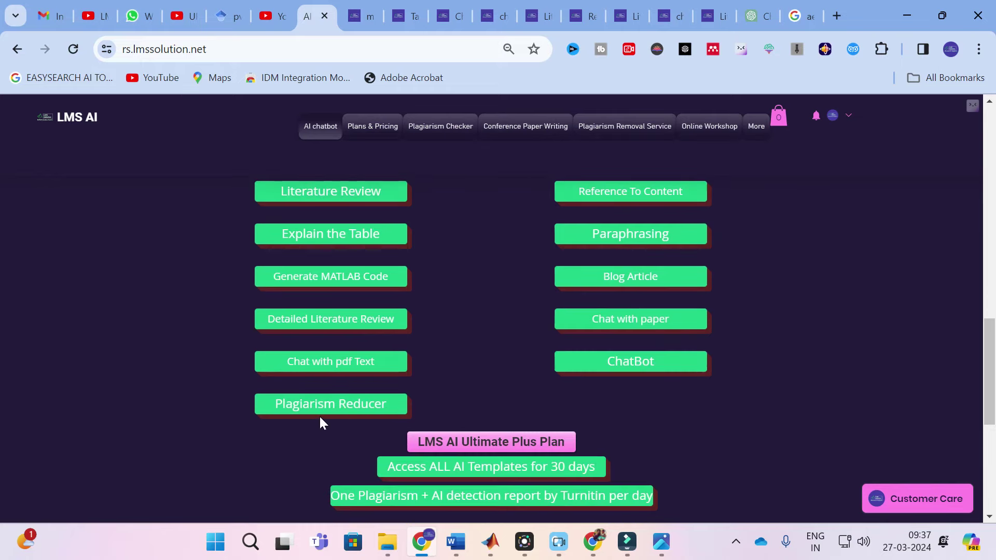
{"action": "scroll", "coordinate": [320, 418], "scroll_direction": "up", "scroll_amount": 3}
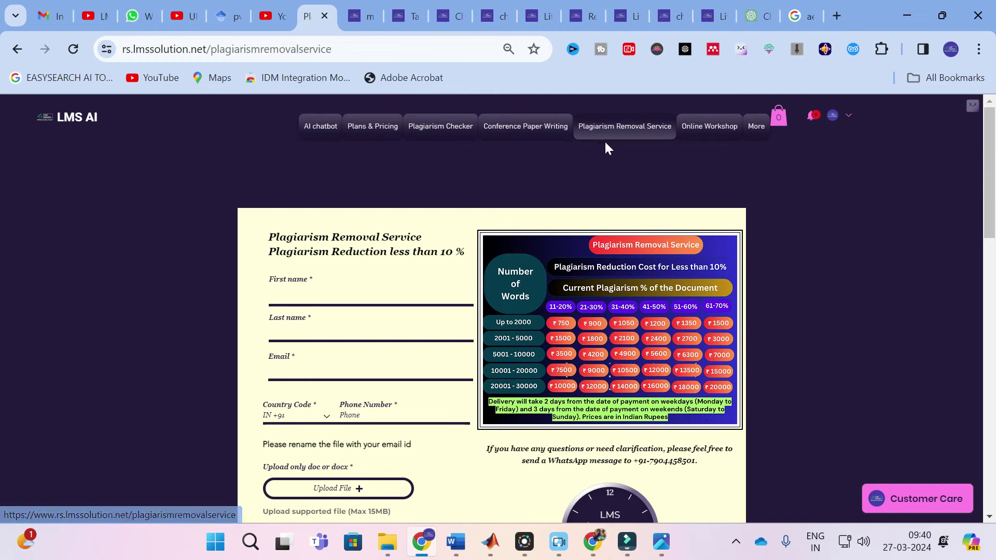
Return from the Plagiarism Removal Service page to the AI chatbot page
{"action": "left_click", "coordinate": [326, 124]}
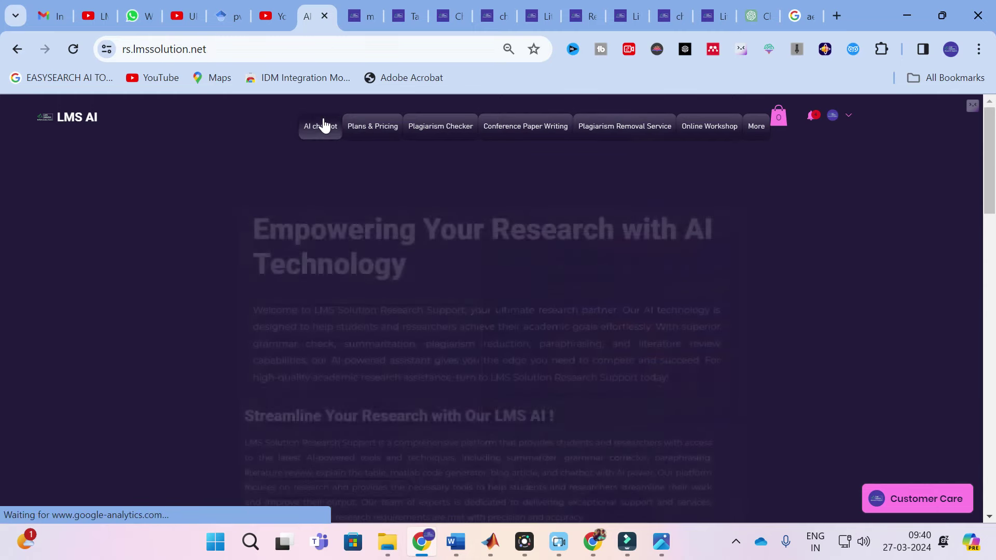